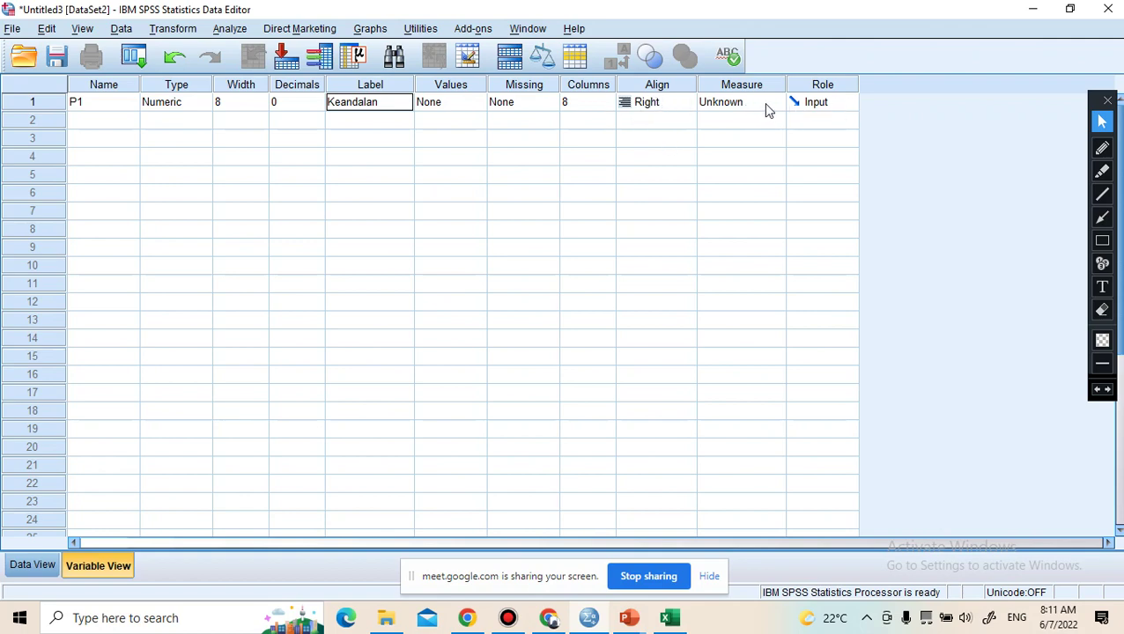
Step: Set P1's measurement level to Scale and add a second variable named P2
left_click(765, 104)
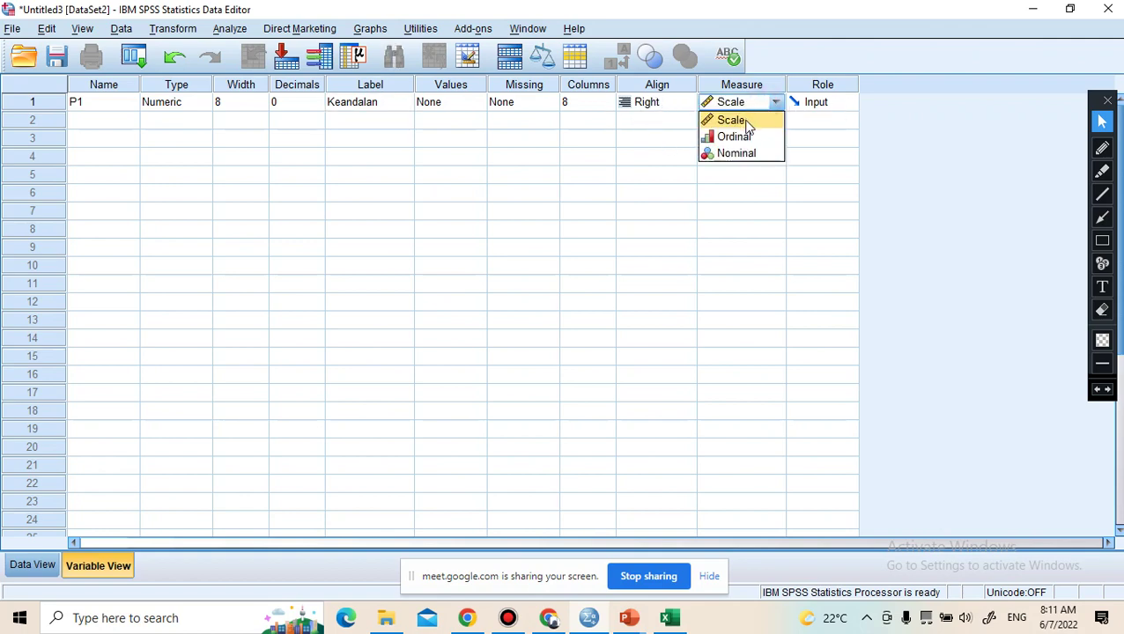
left_click(746, 121)
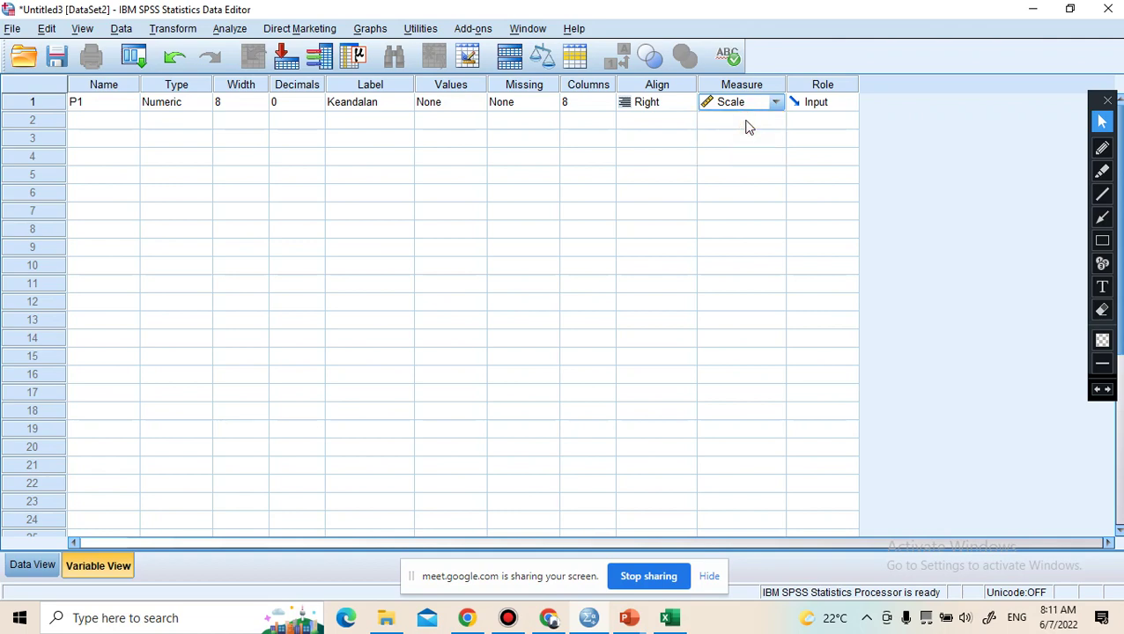
left_click(95, 128)
type("P")
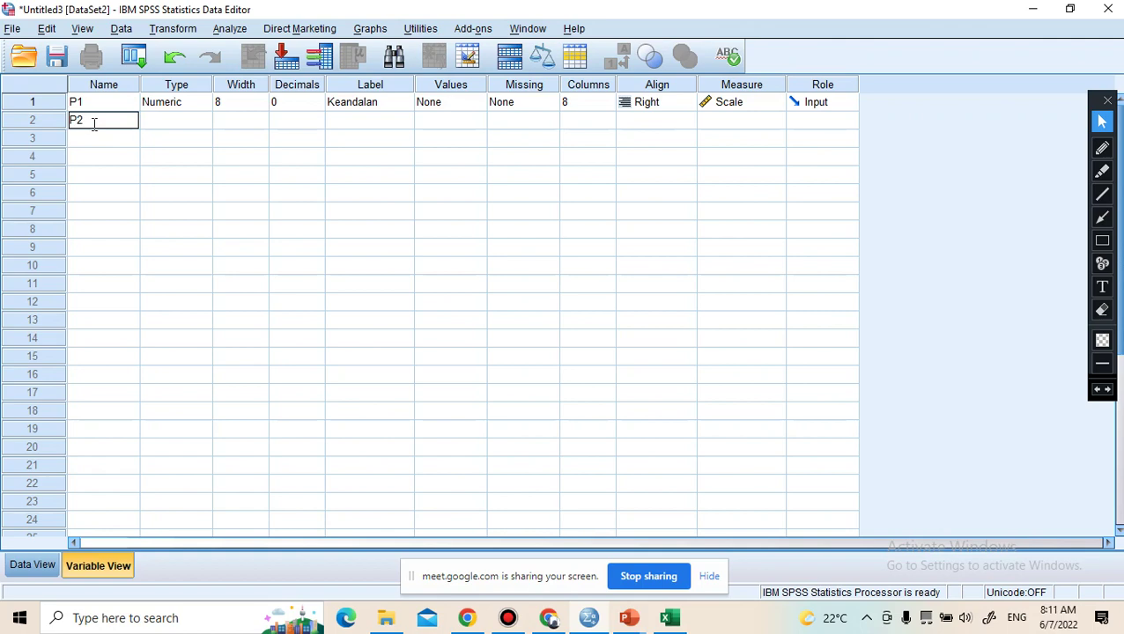
type("2")
key("Tab")
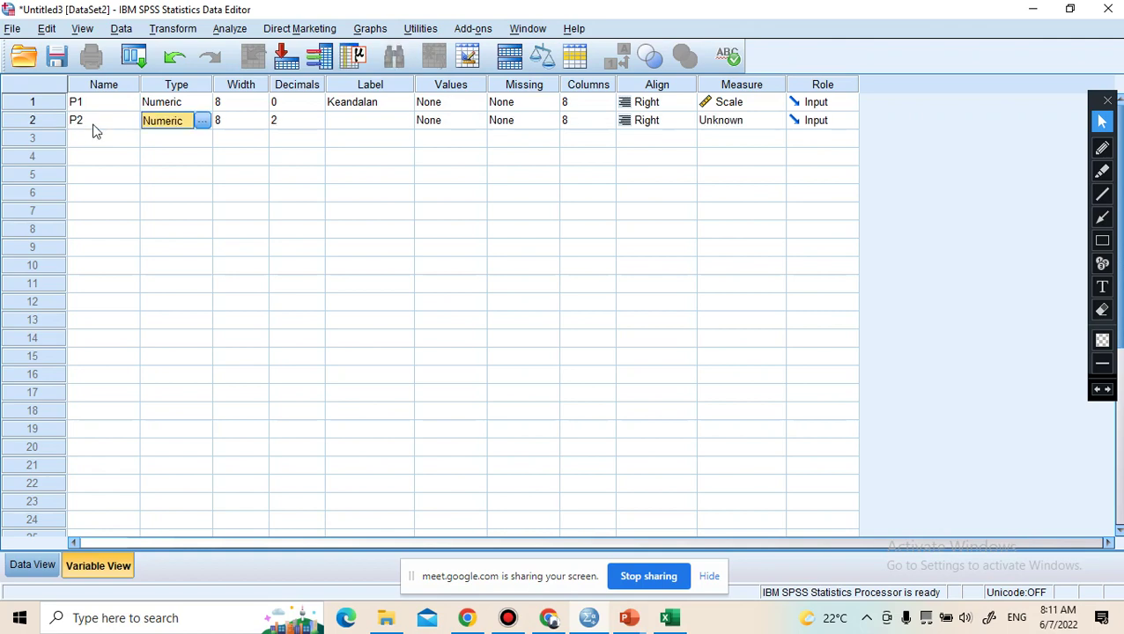
Step: Define P2 with 0 decimals, the label Ketanggapan and the Scale measurement level
left_click(305, 120)
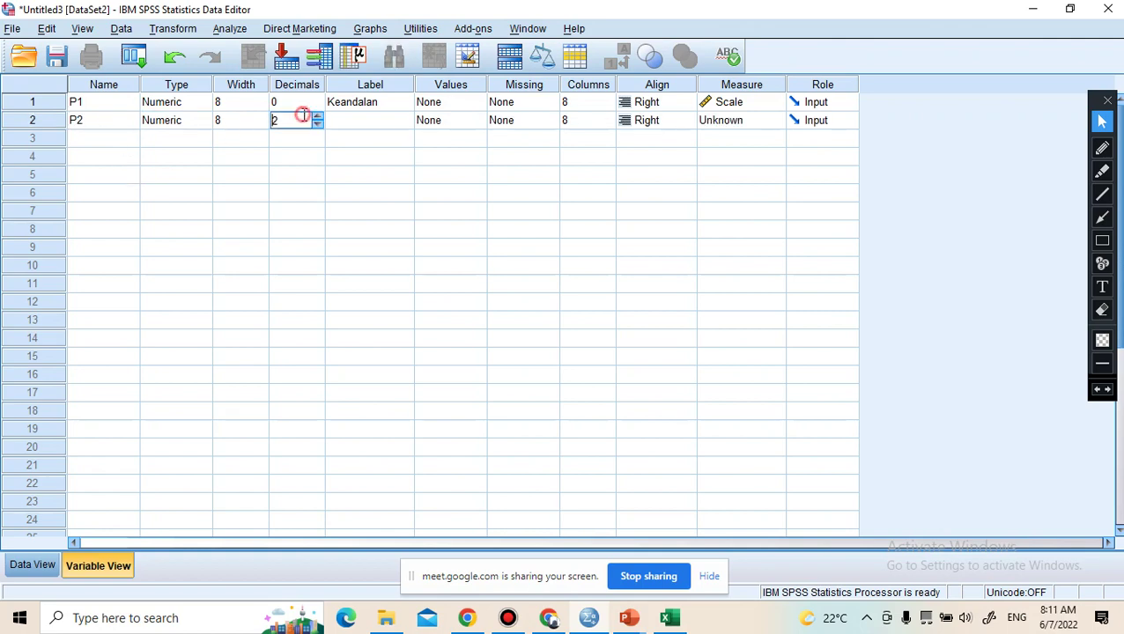
left_click(317, 124)
left_click(317, 123)
left_click(345, 125)
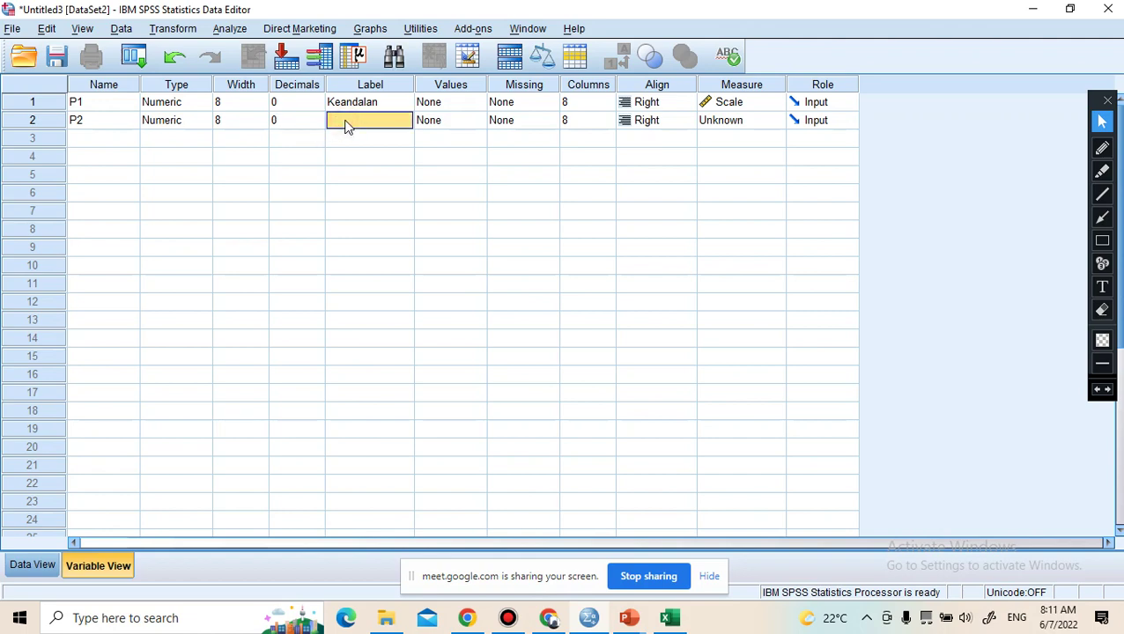
type("Ketanggapan")
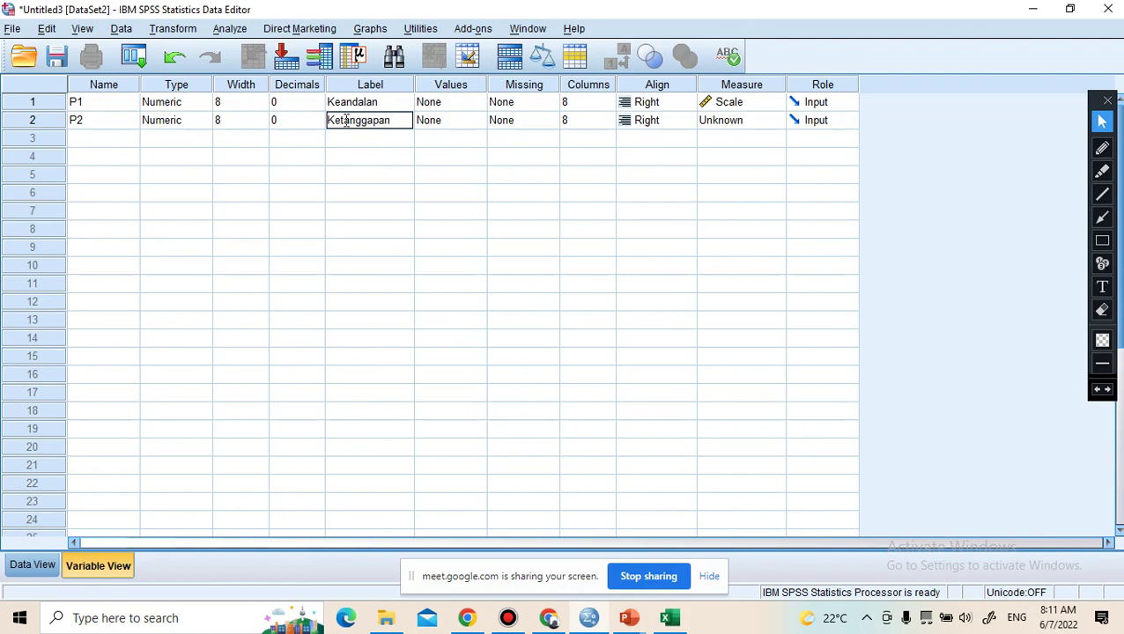
left_click(767, 125)
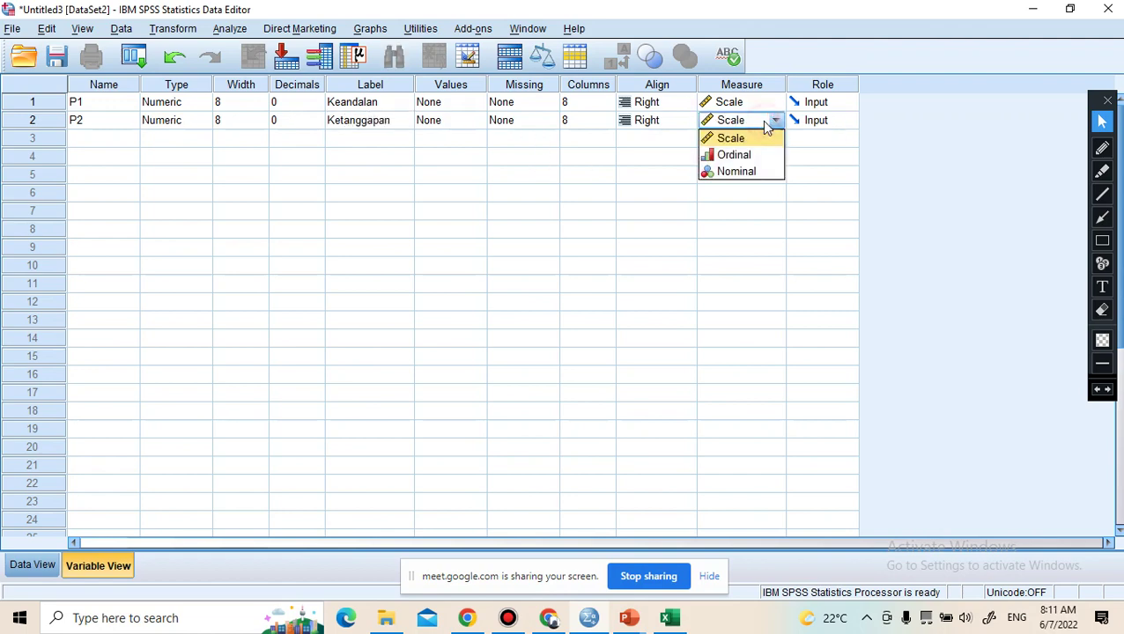
left_click(750, 141)
Step: Add a third variable named P3 and set its decimals to 0, keeping the Numeric type
left_click(88, 142)
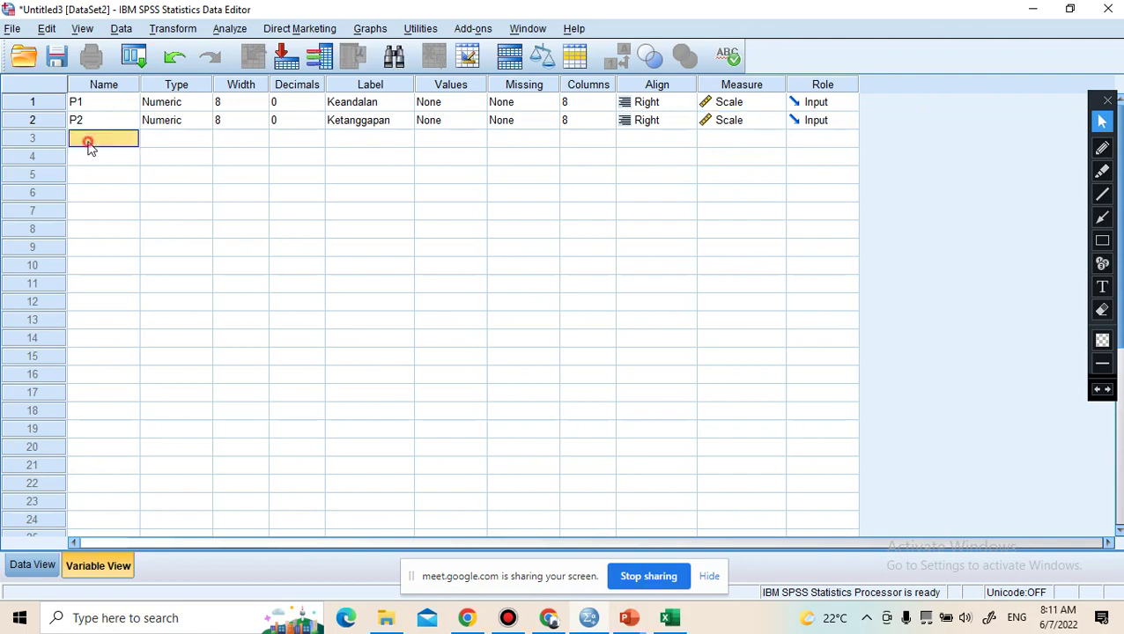
type("P3")
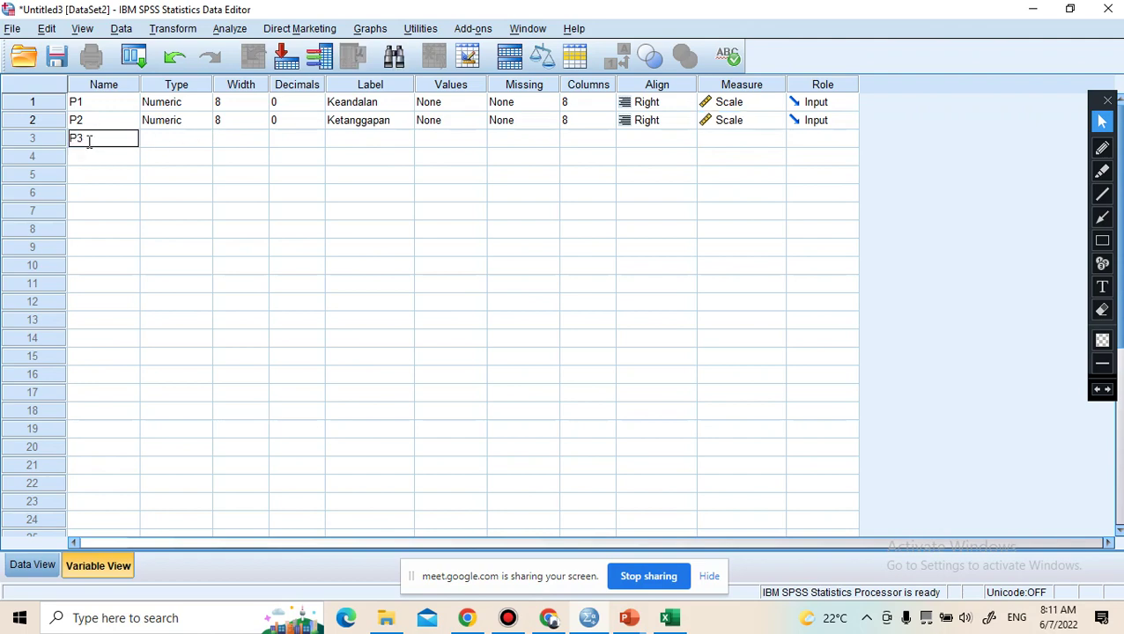
left_click(201, 139)
left_click(208, 139)
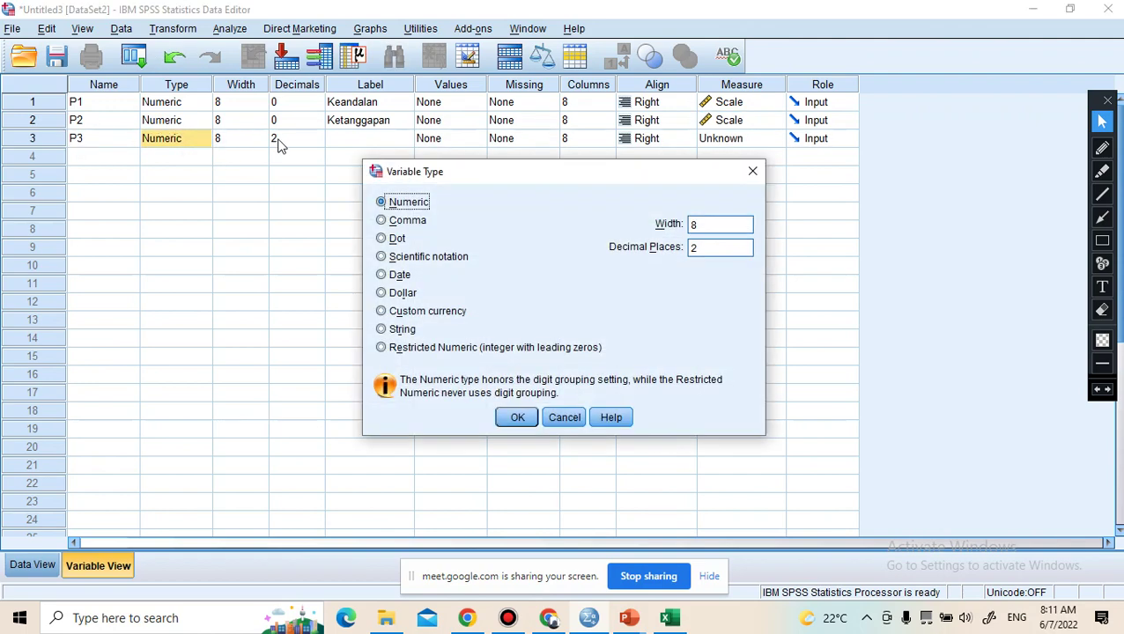
left_click(562, 417)
left_click(310, 142)
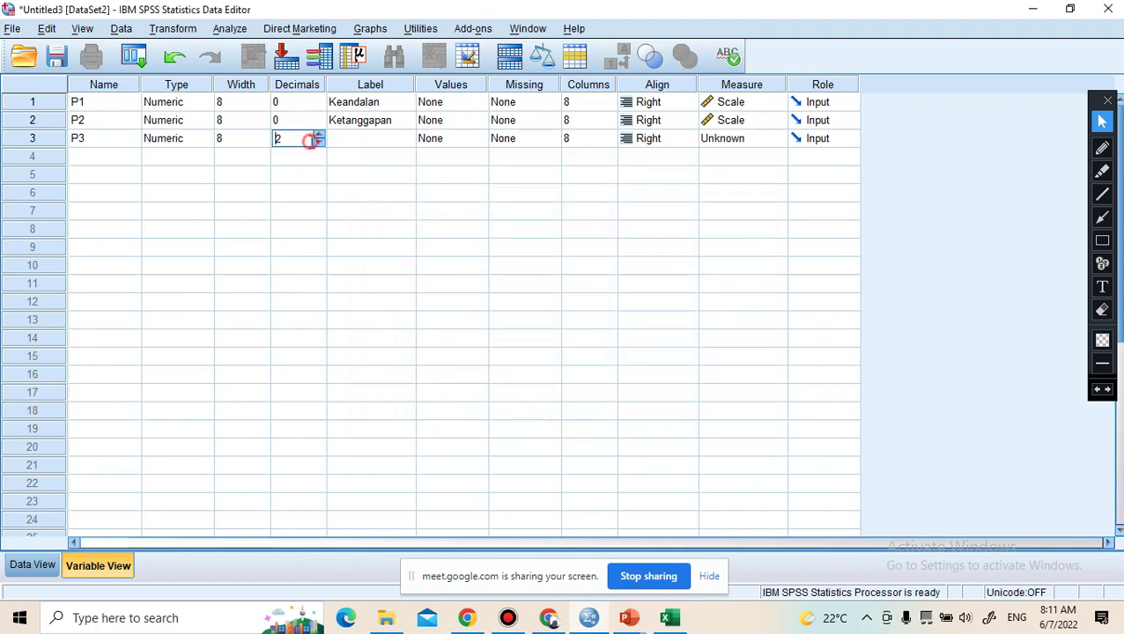
left_click(321, 143)
Step: Label variable P3 as Keyakinan and set its measurement level to Scale
left_click(356, 140)
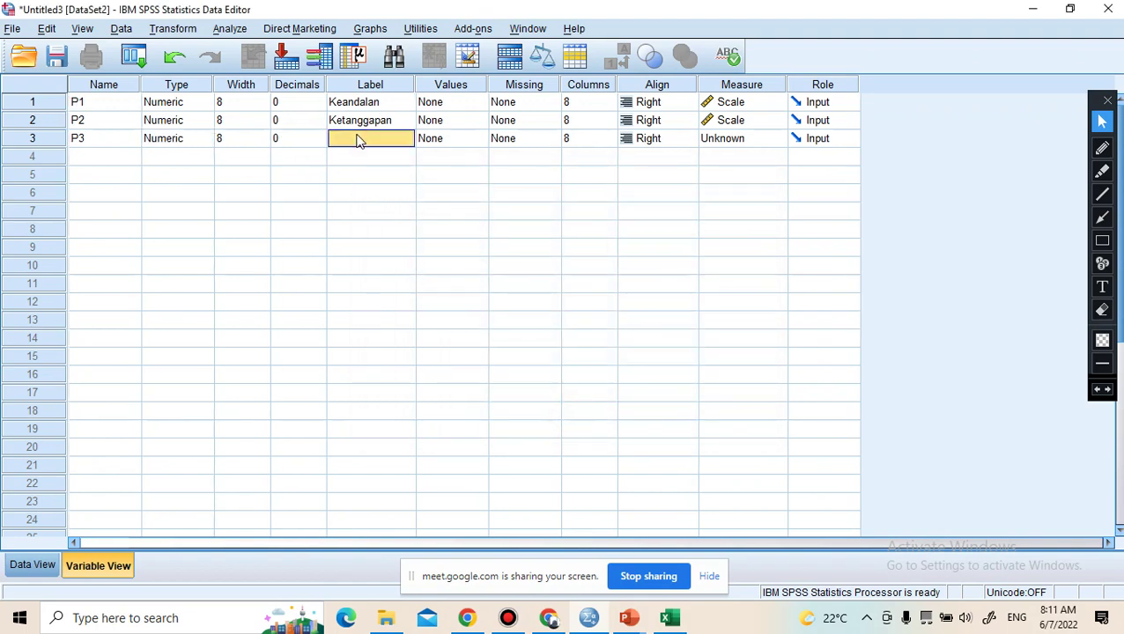
type("Keyakinan")
left_click(763, 146)
left_click(740, 156)
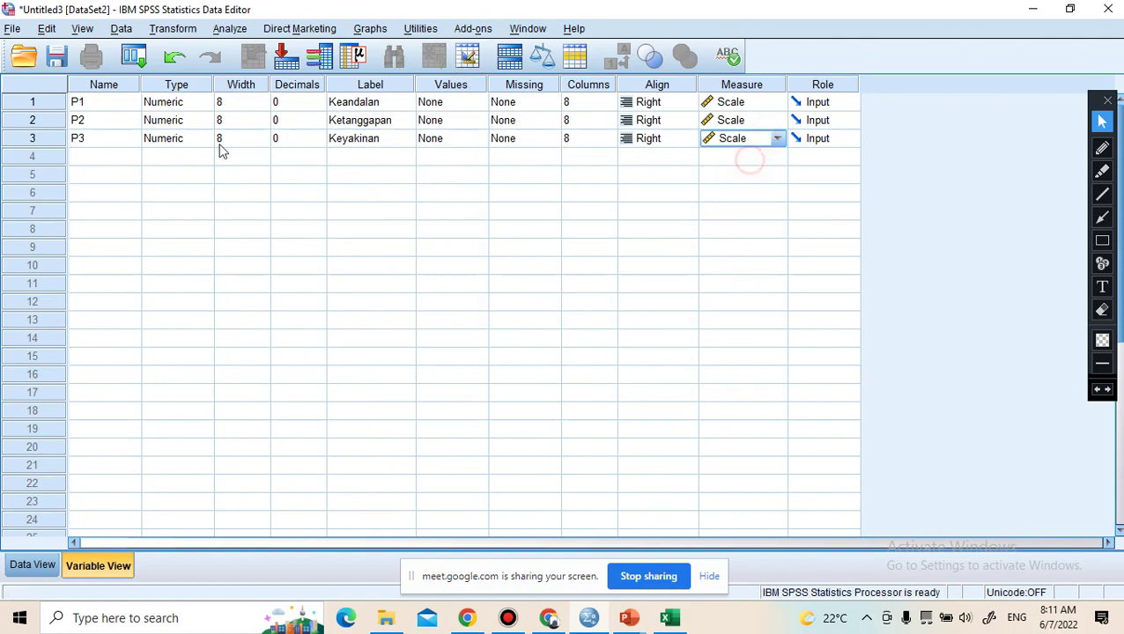
Step: Add a fourth variable named P4 and set its decimals to 0
left_click(118, 158)
type("P4")
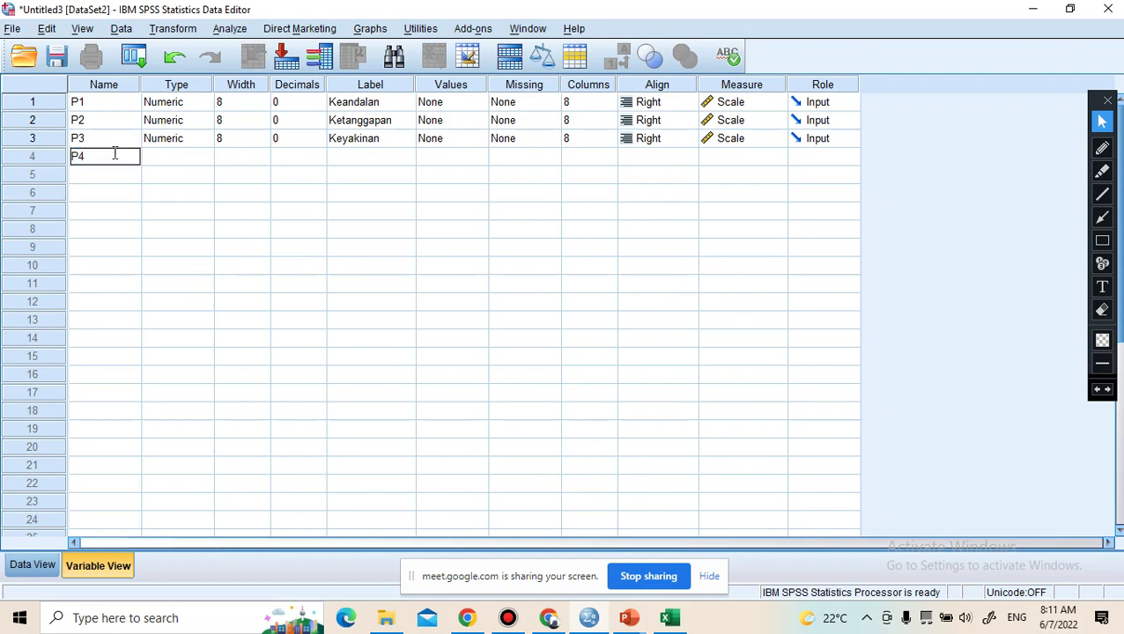
key("Tab")
key("Tab")
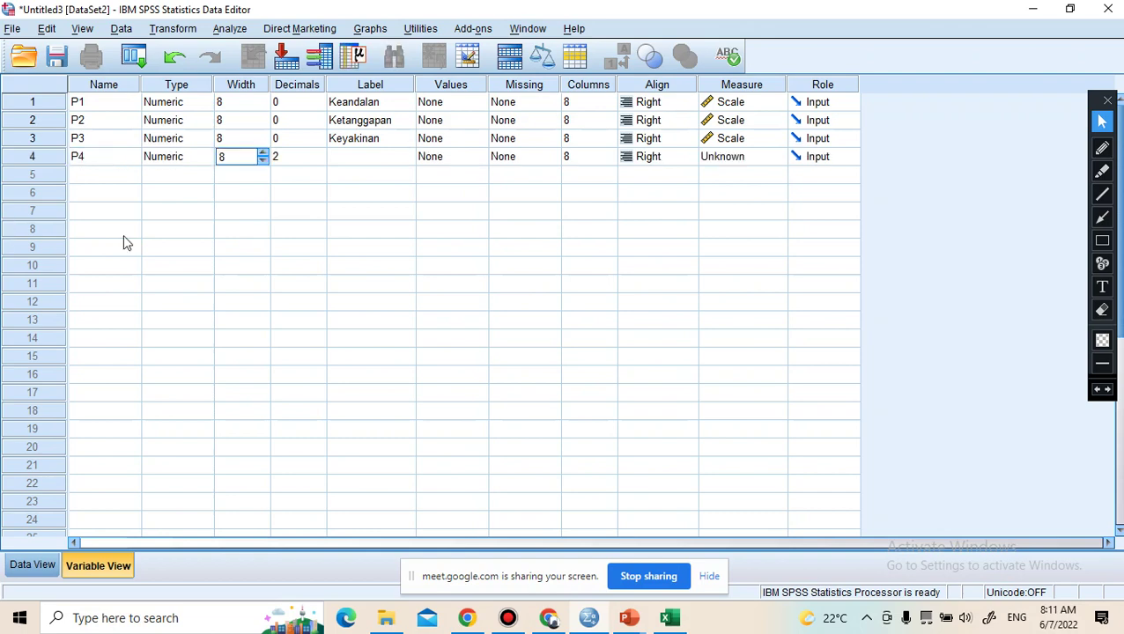
left_click(283, 164)
left_click(320, 161)
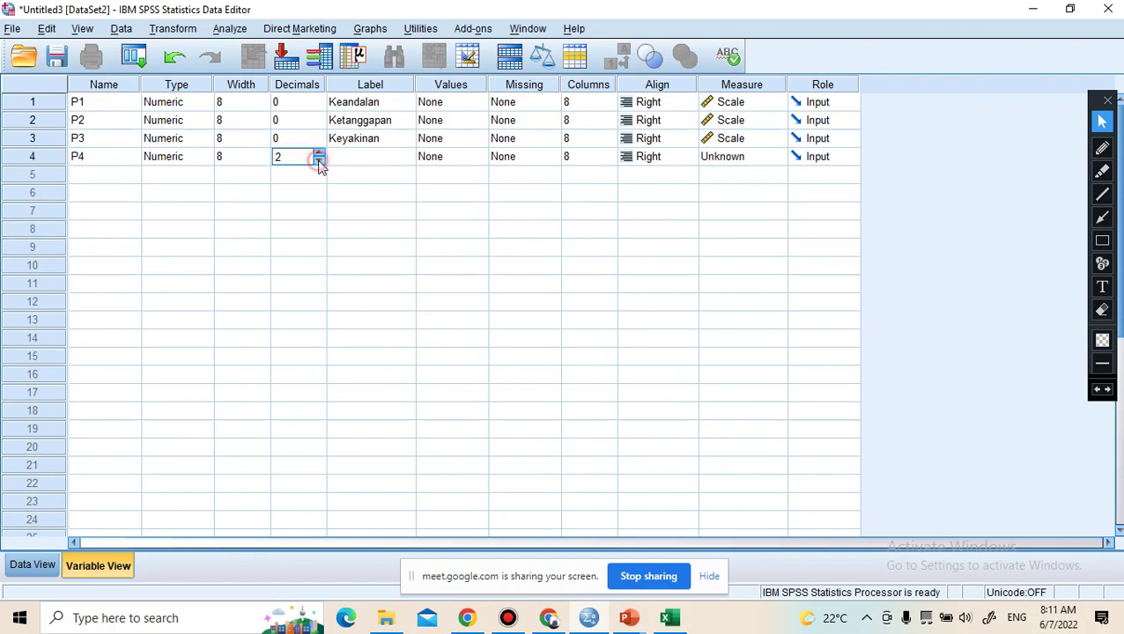
left_click(320, 163)
Step: Label variable P4 as Empati and set its measurement level to Scale
left_click(360, 157)
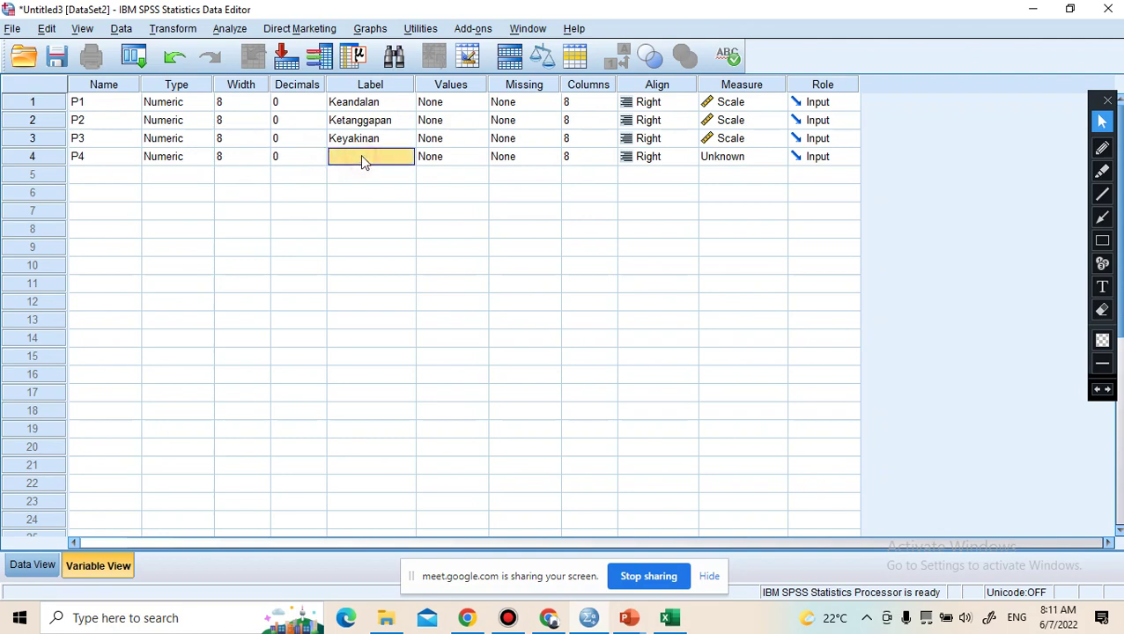
type("Empati")
left_click(778, 156)
left_click(750, 177)
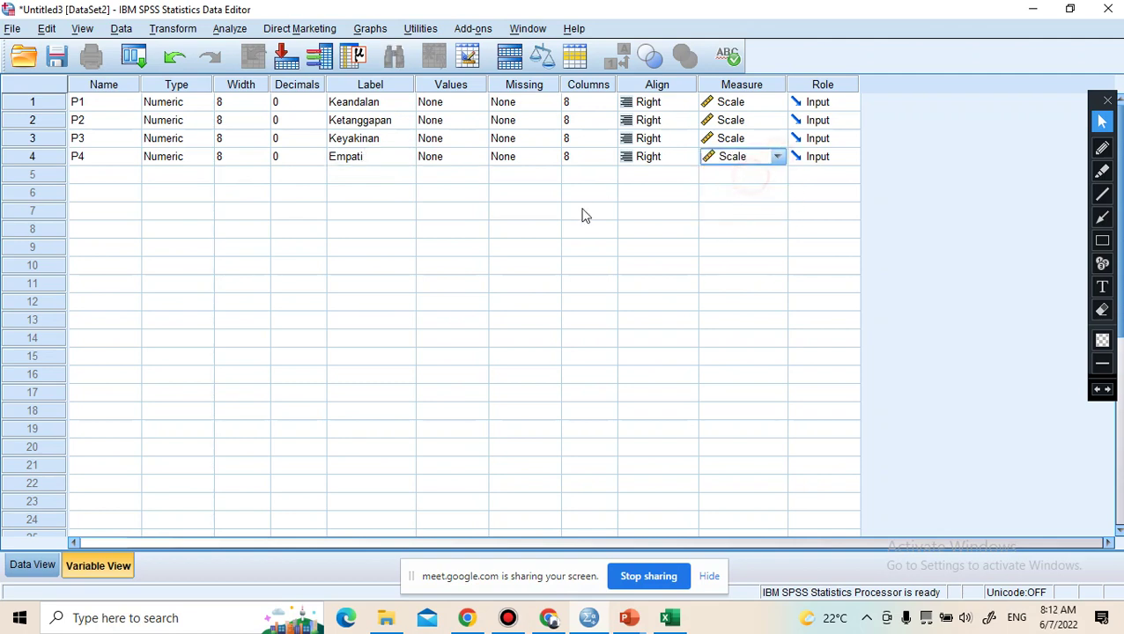
Step: Add a fifth variable named P5 and set its decimals to 0
left_click(98, 177)
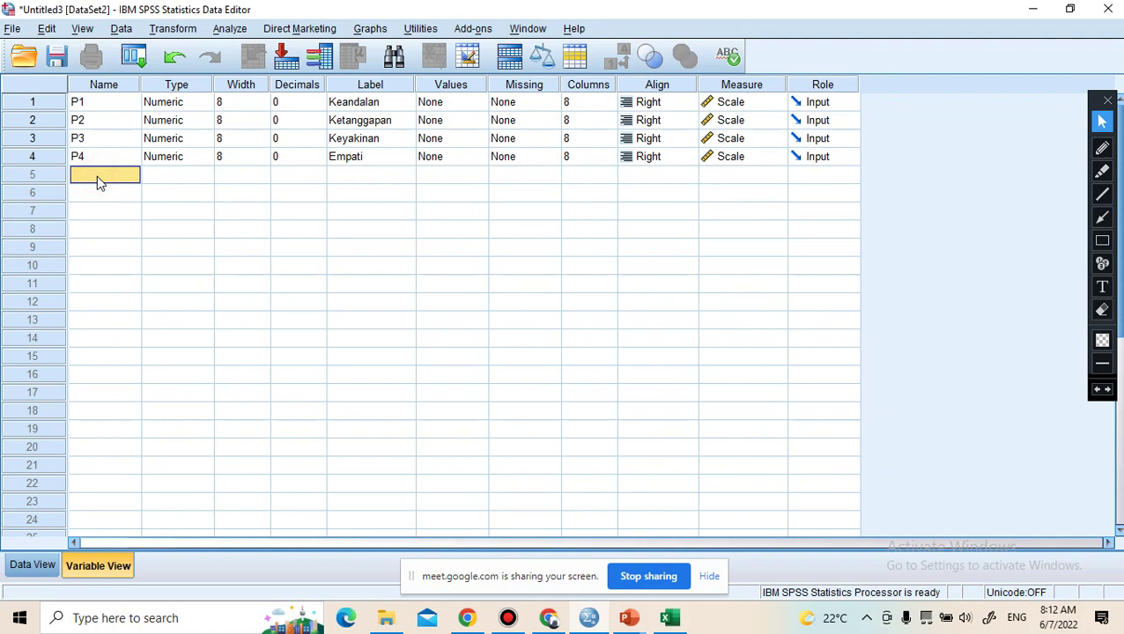
type("P5")
left_click(317, 176)
type("8")
left_click(319, 174)
left_click(319, 174)
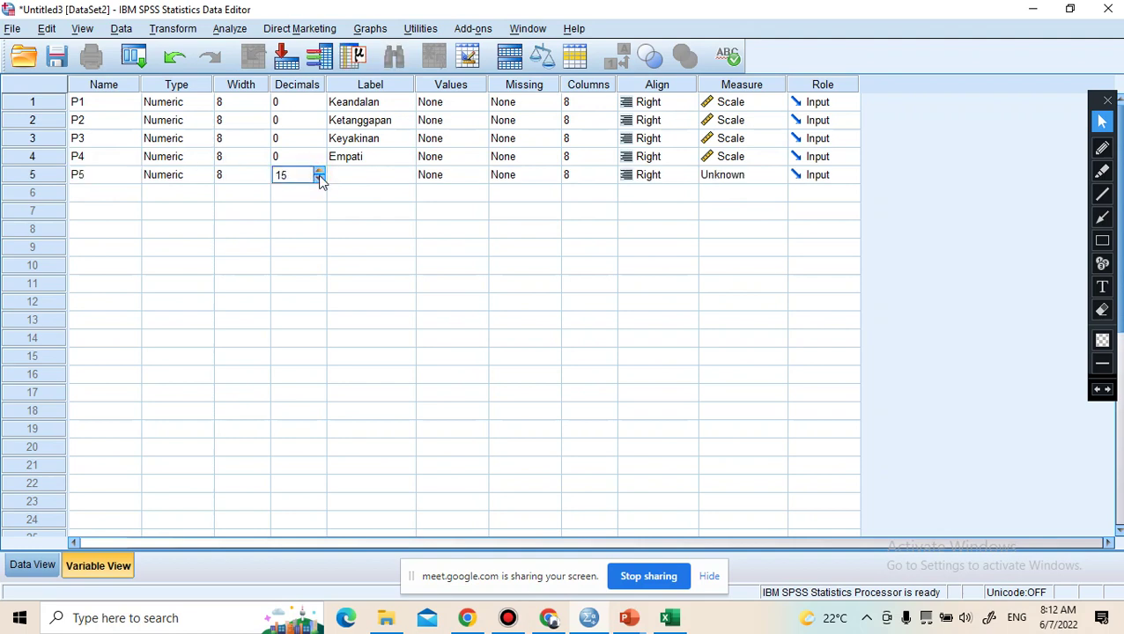
left_click(319, 173)
left_click(318, 174)
left_click(319, 174)
left_click(319, 174)
left_click(319, 173)
left_click(320, 178)
left_click(320, 179)
left_click(320, 179)
left_click(320, 179)
left_click(320, 179)
left_click(320, 179)
left_click(320, 179)
left_click(320, 178)
left_click(320, 179)
left_click(320, 179)
left_click(319, 179)
left_click(320, 179)
Step: Label variable P5 as Berwujud and set its measurement level to Scale
left_click(370, 177)
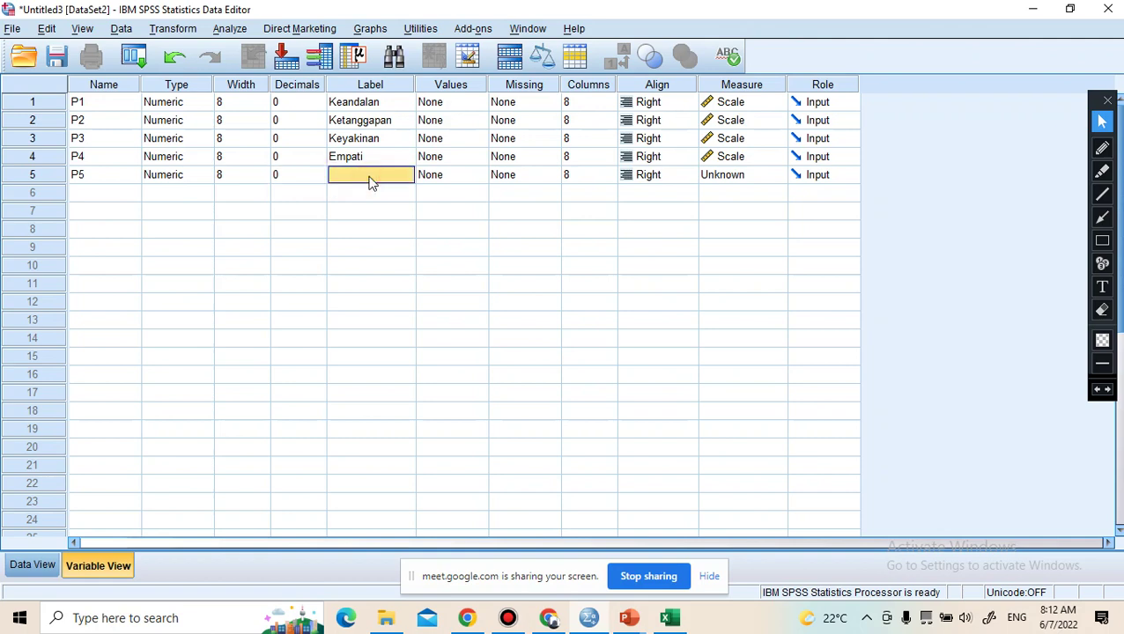
type("Berwujud")
left_click(762, 176)
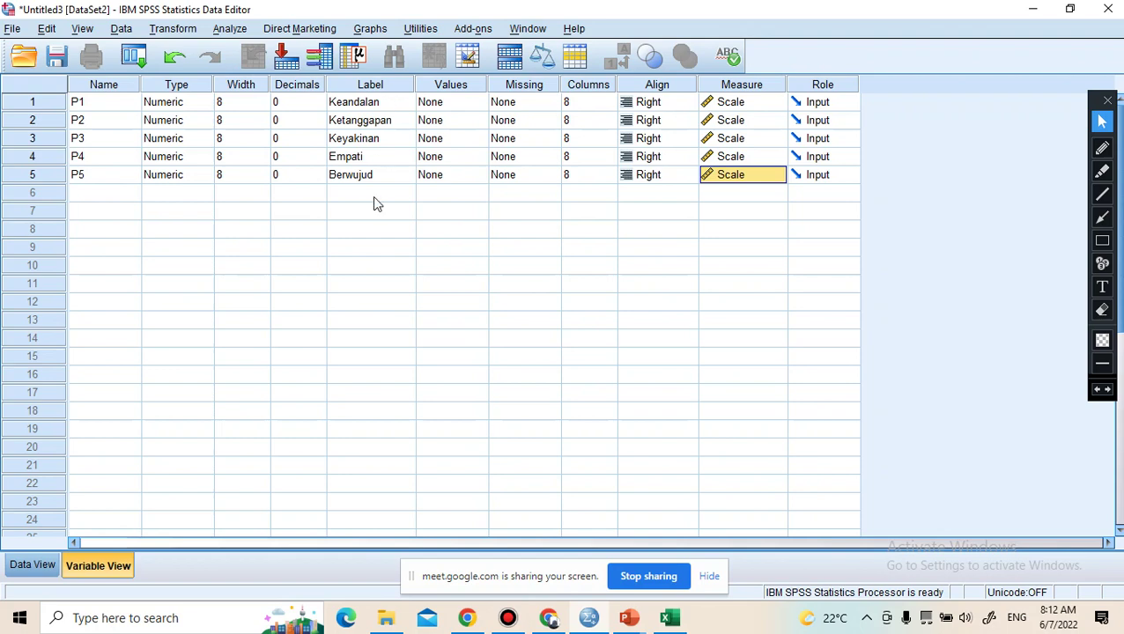
Step: Copy the P1 to P5 responses B3:F27 from the Analisis faktor workbook in Excel and select the first P1 data cell in SPSS
left_click(28, 565)
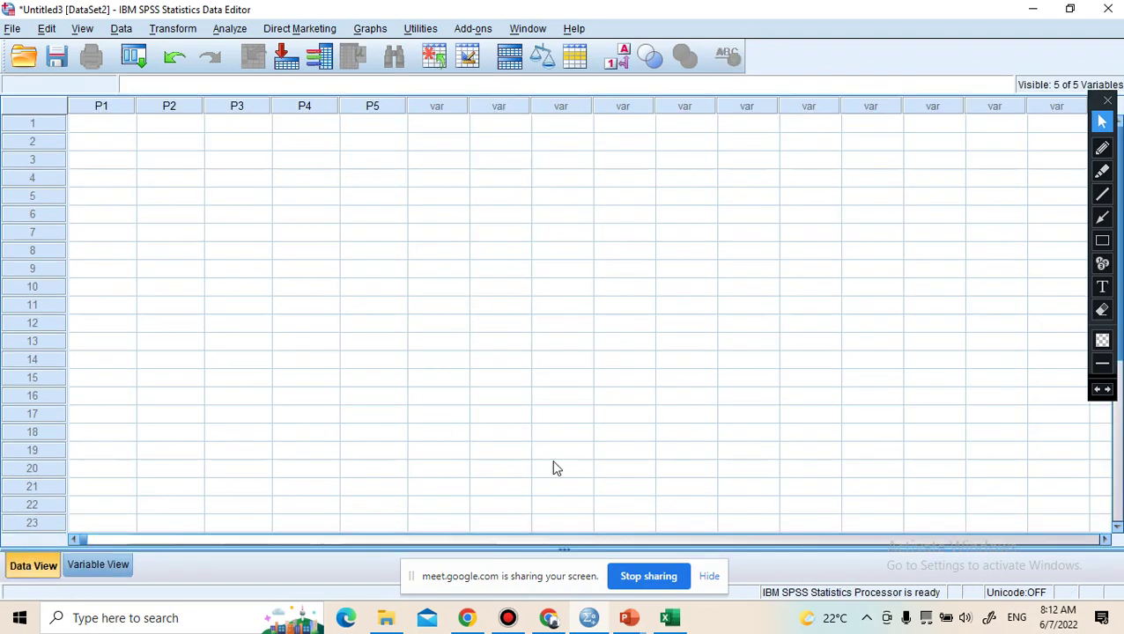
left_click(662, 621)
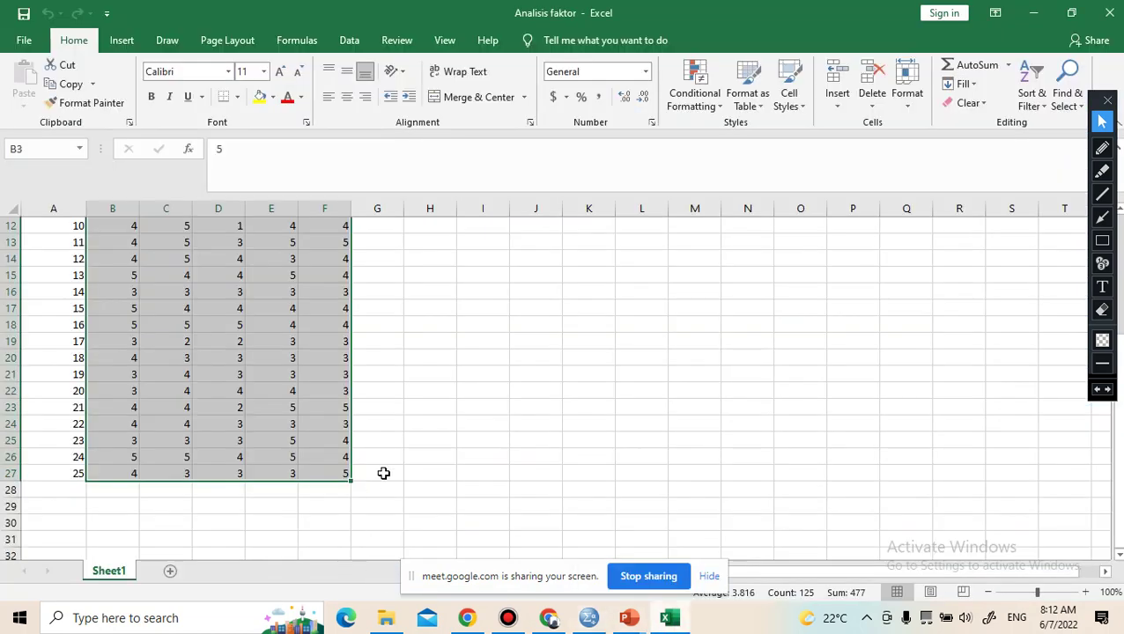
scroll(383, 473, "up", 4)
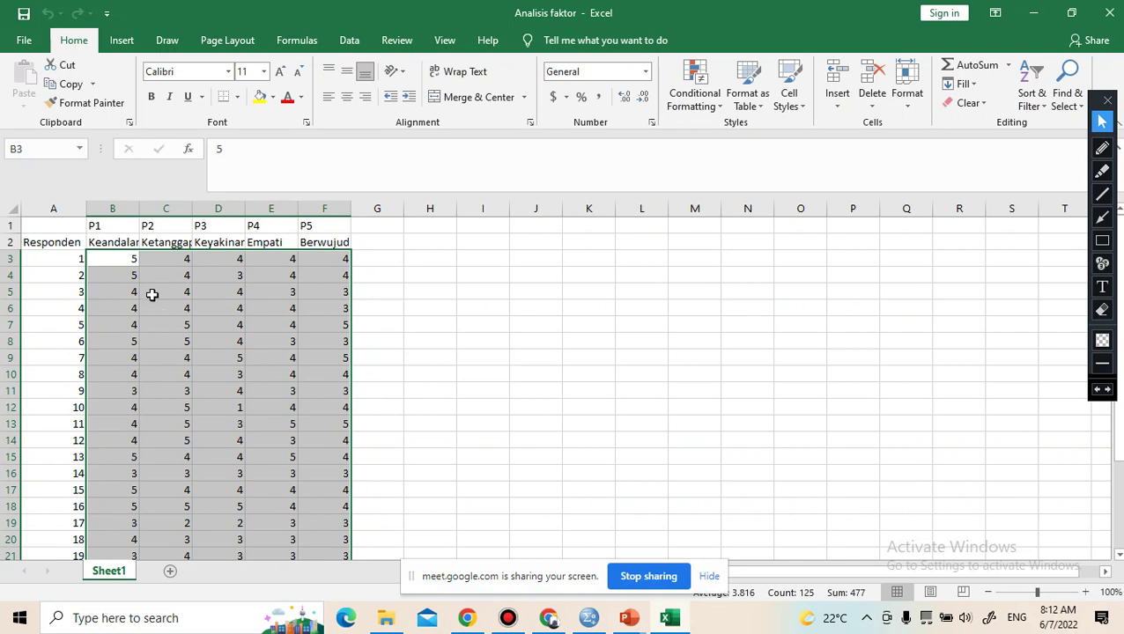
left_click(124, 258)
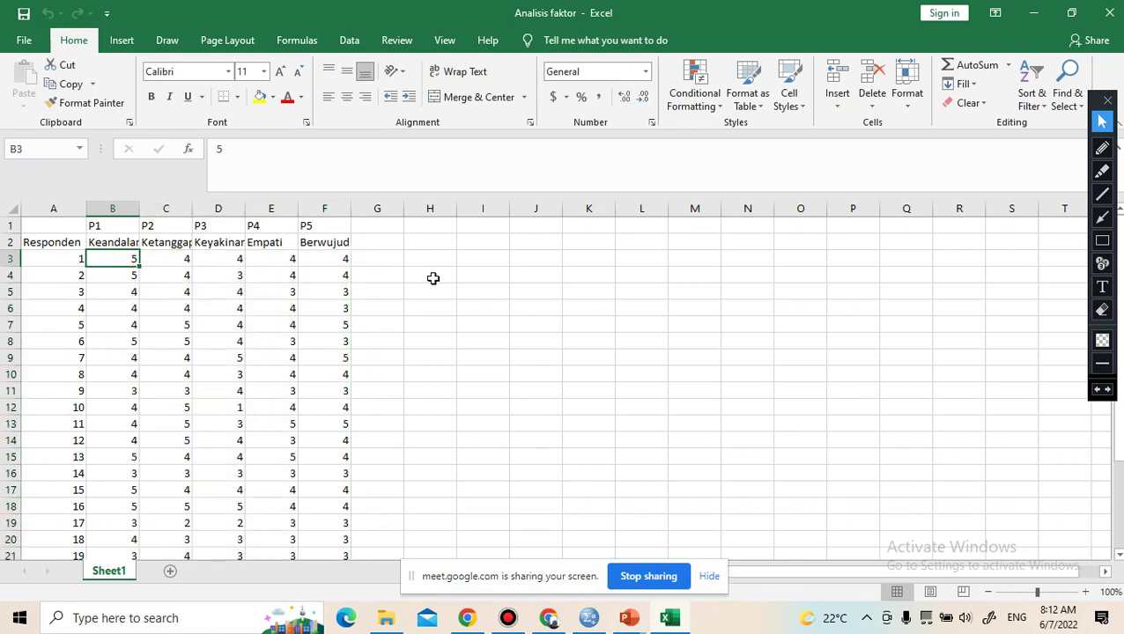
key("shift+Right")
key("shift+Right")
key("shift+Right")
key("shift+Right")
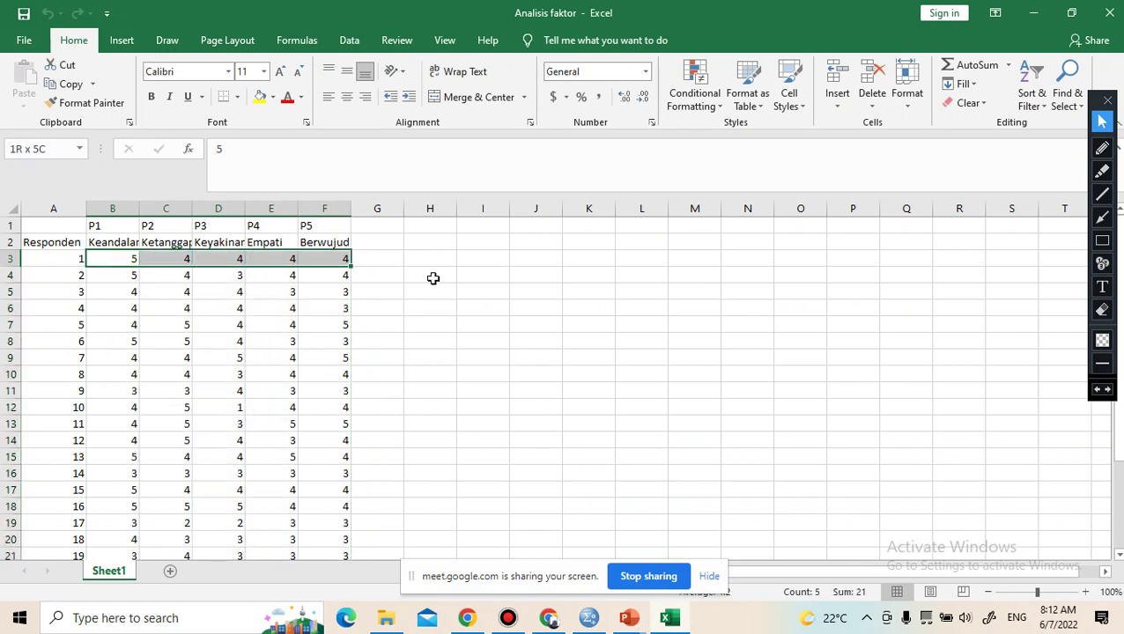
key("shift+Down")
key("shift+Down")
key("shift+Down")
key("shift+Down")
key("shift+Down")
key("shift+Down")
key("shift+Down")
key("shift+Down")
key("shift+Down")
key("shift+Down")
key("shift+Down")
key("shift+Down")
key("shift+Down")
key("shift+Down")
key("shift+Down")
key("shift+Down")
key("shift+Down")
key("shift+Down")
key("shift+Down")
key("shift+Down")
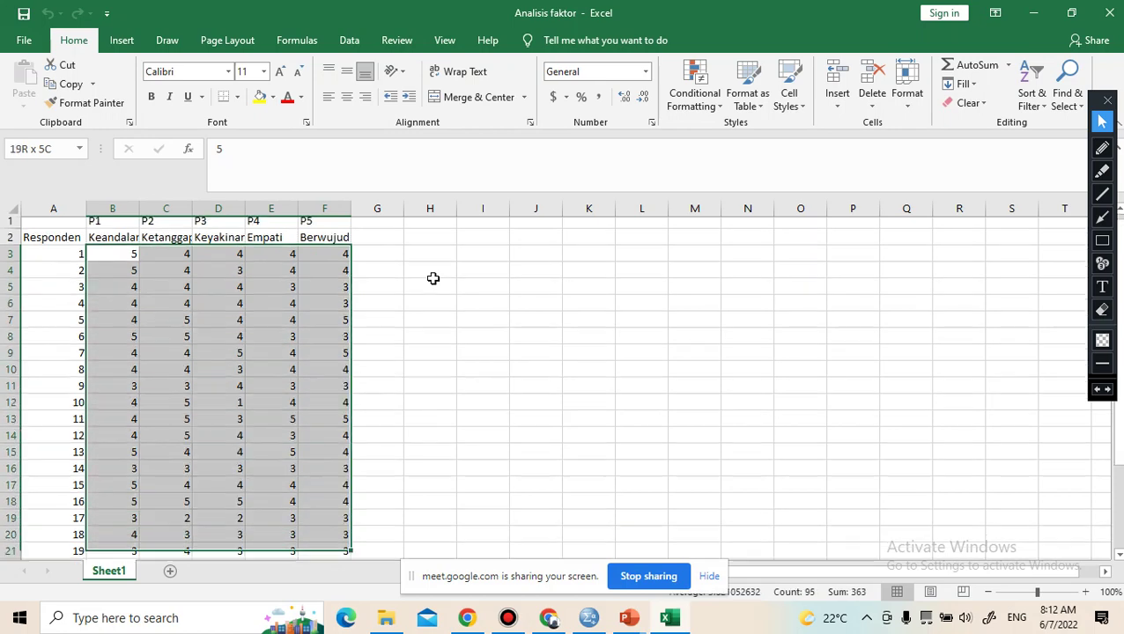
key("shift+Up")
key("shift+Up")
key("shift+Up")
key("shift+Up")
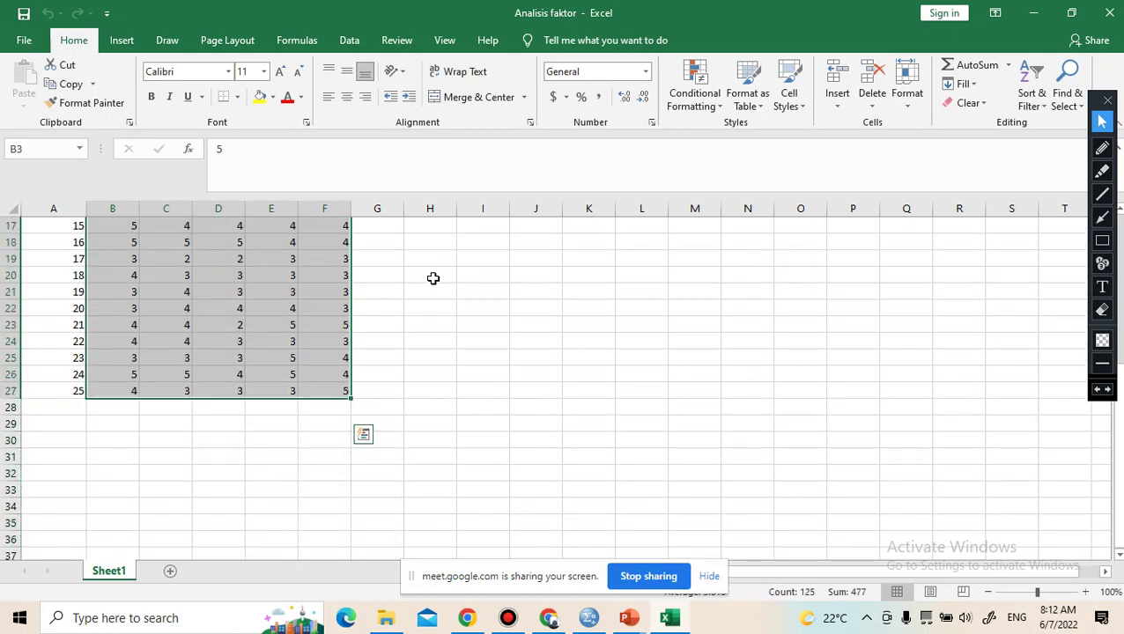
key("ctrl+c")
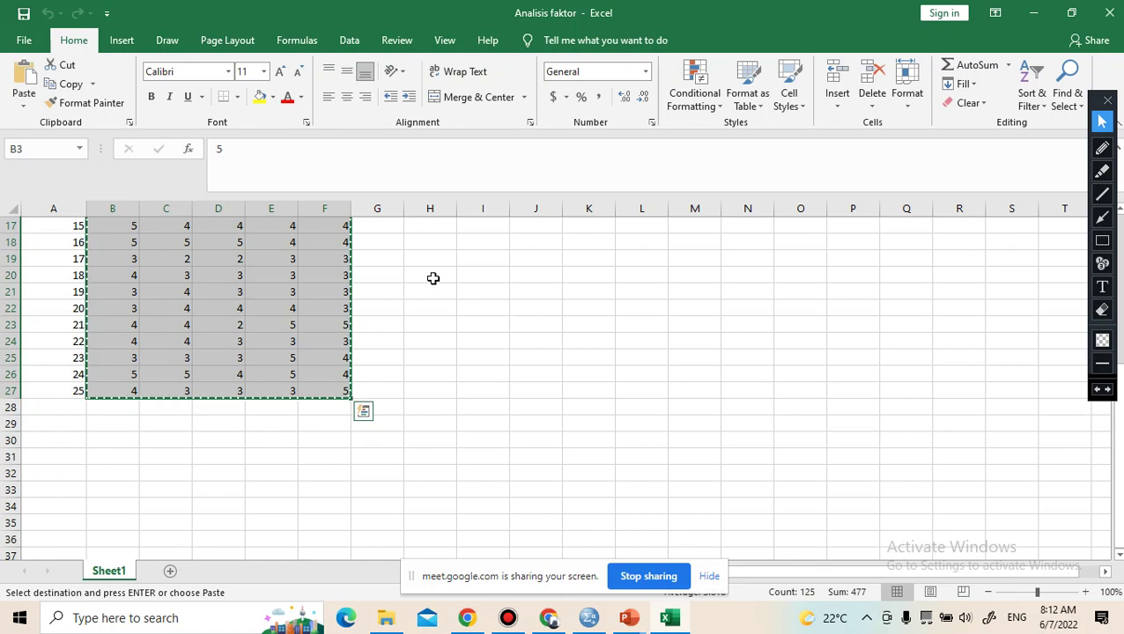
left_click(590, 619)
left_click(118, 125)
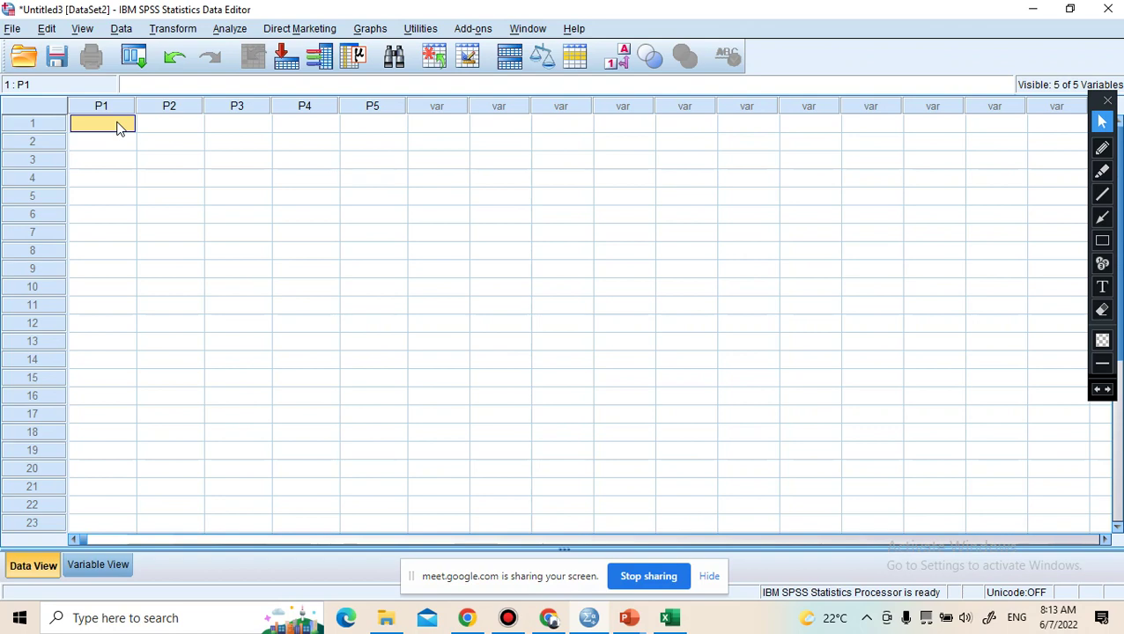
Step: Return to the variable definitions and set P1's display column width to 5
left_click(98, 565)
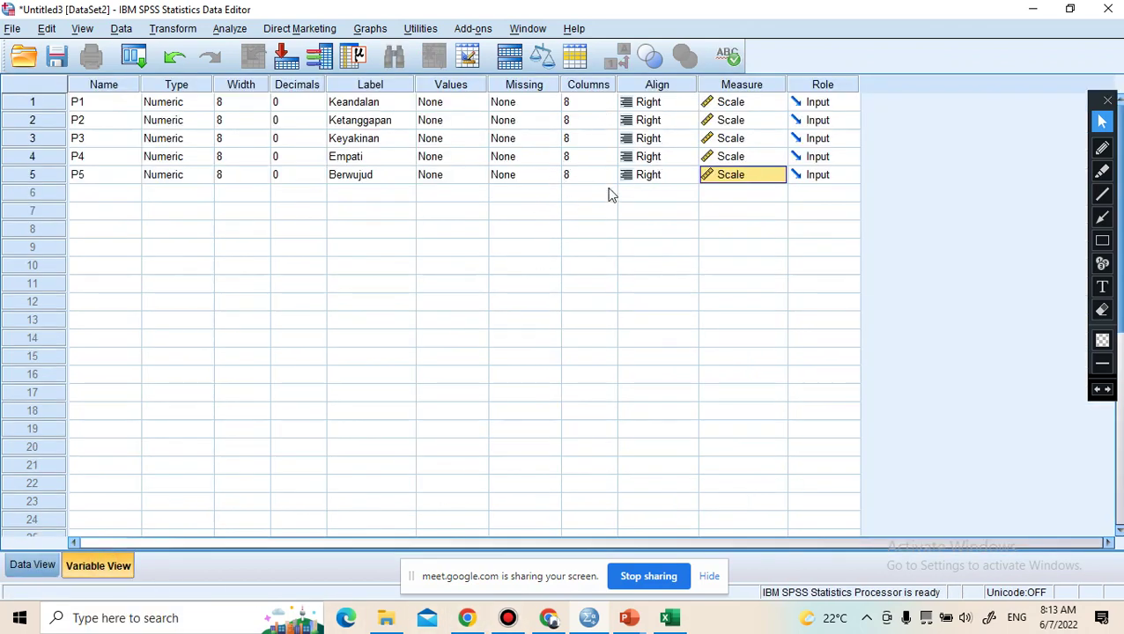
left_click(591, 102)
left_click(610, 106)
left_click(609, 106)
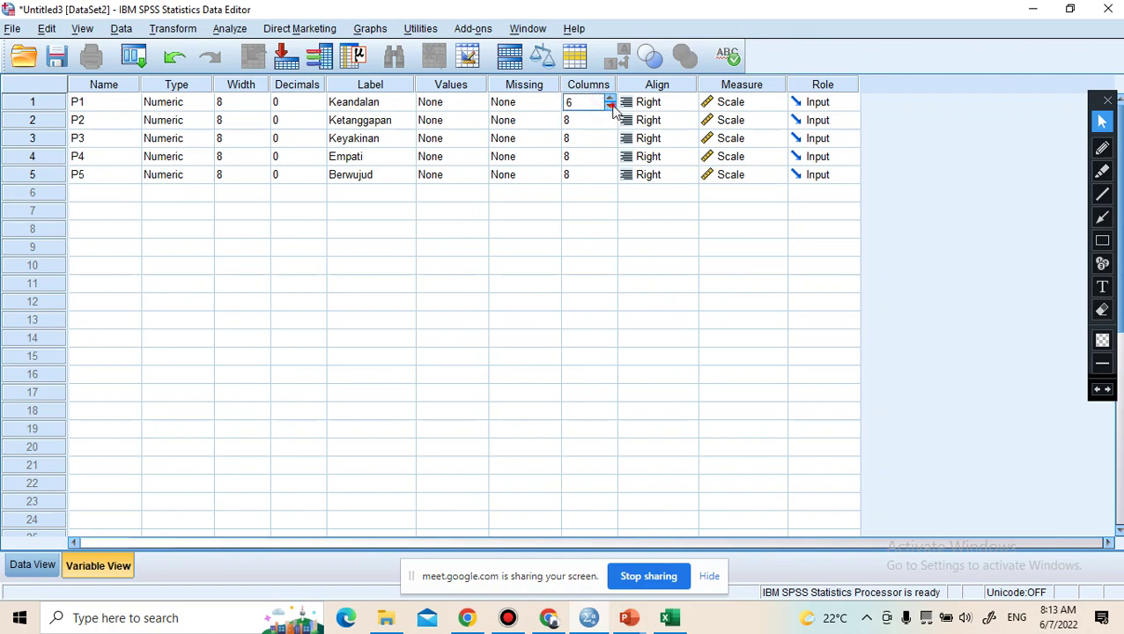
left_click(610, 106)
left_click(583, 103)
Step: Set the display column width of variables P2, P3, P4 and P5 to 5
left_click(594, 121)
type("5")
left_click(575, 137)
left_click(571, 139)
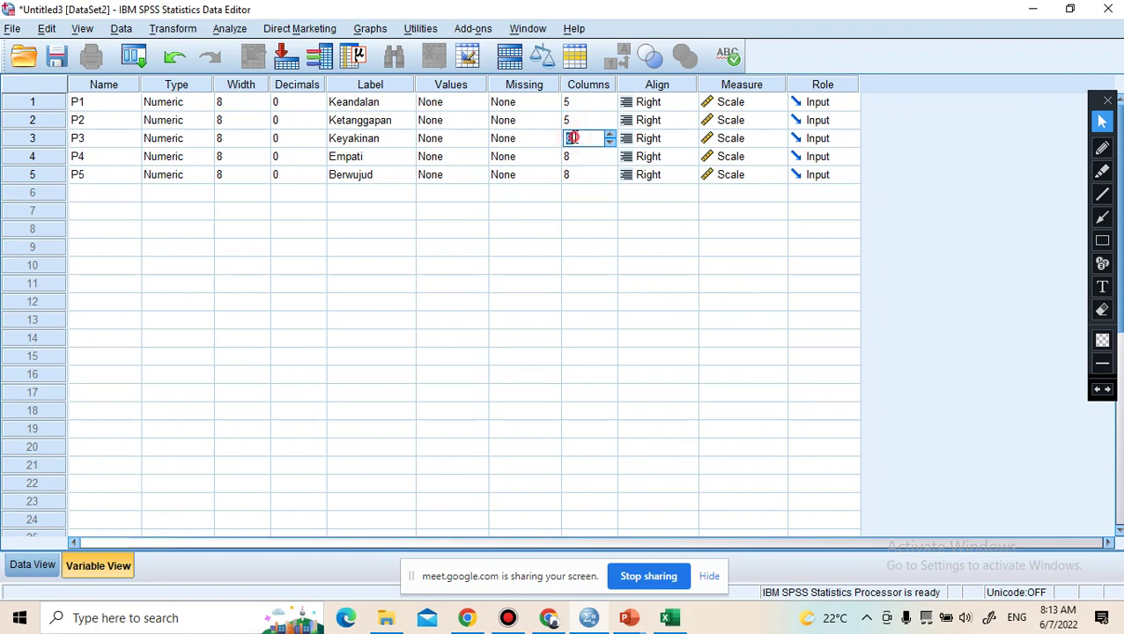
type("5")
left_click(579, 156)
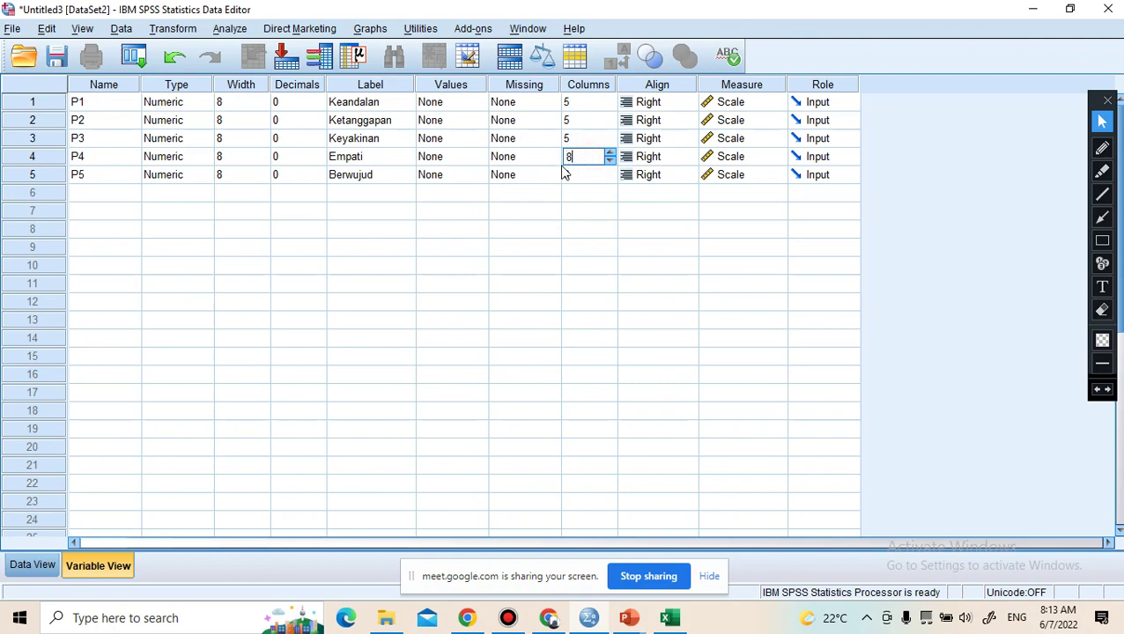
type("5")
left_click(570, 175)
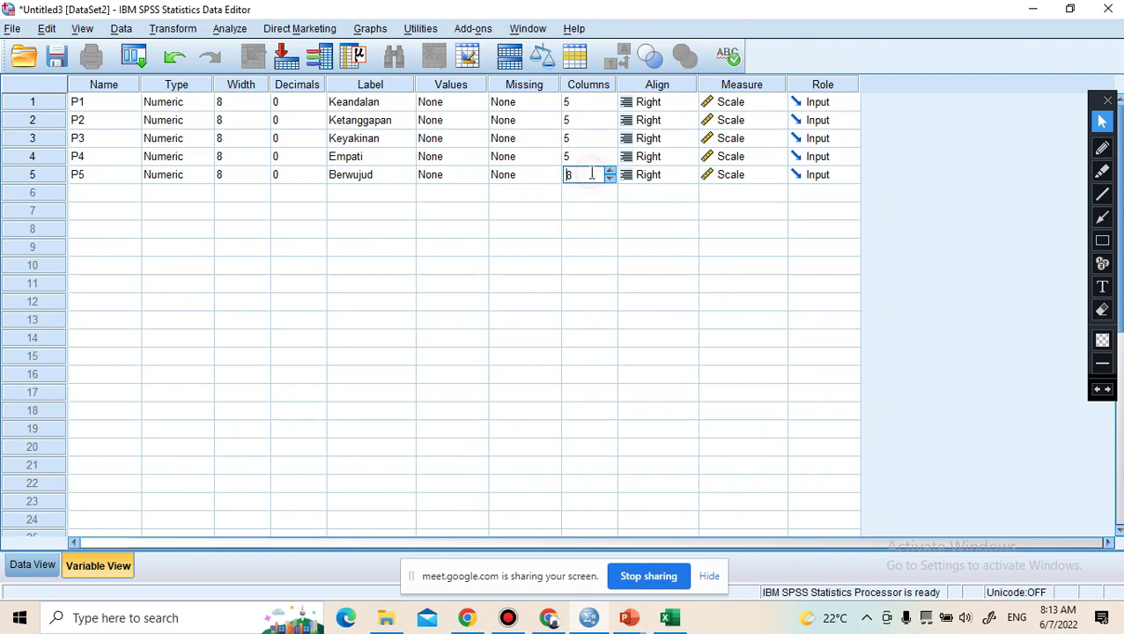
left_click(585, 244)
Step: Paste the copied questionnaire responses into the data grid, starting at the first P1 cell
left_click(14, 565)
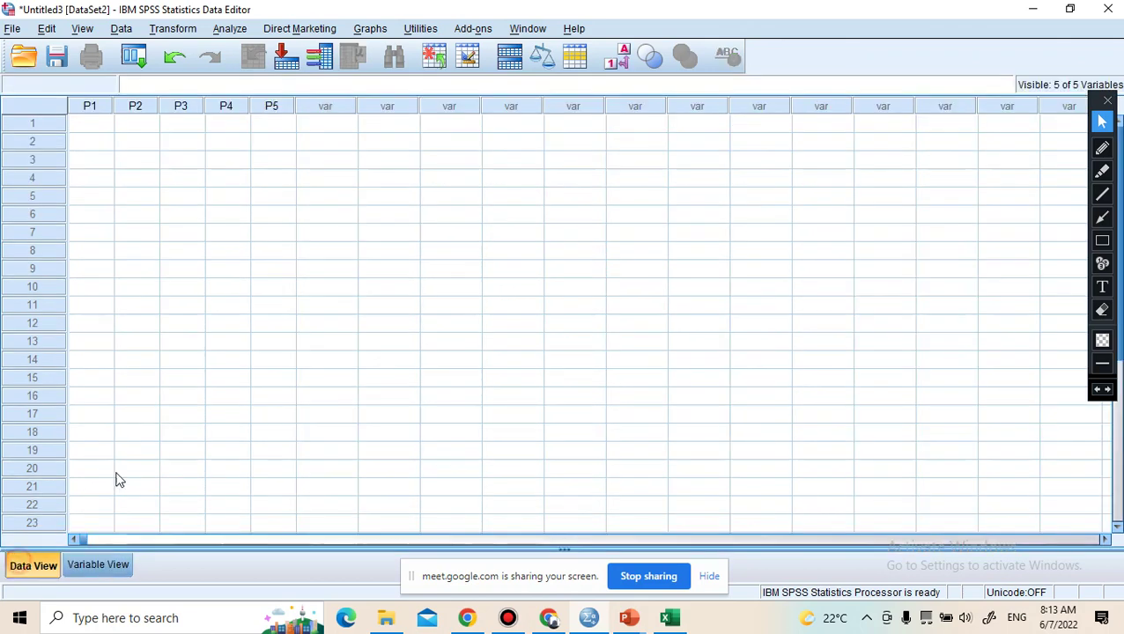
left_click(95, 129)
key("ctrl+v")
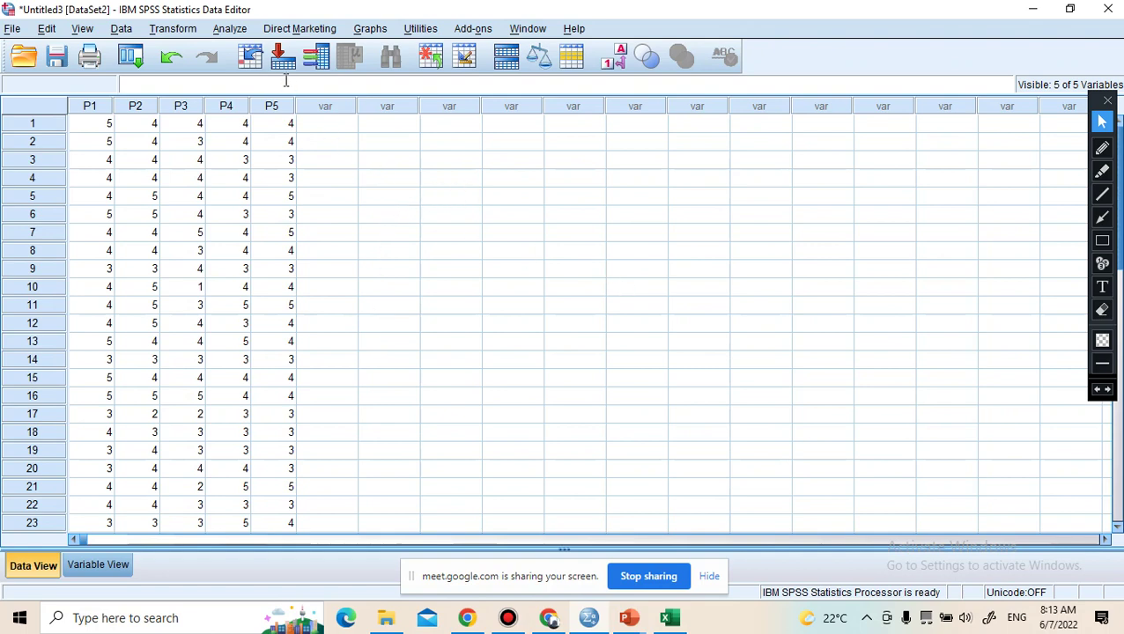
Step: Start a dimension-reduction Factor analysis and add all five variables, Keandalan [P1] through Berwujud [P5], to the analysis variables
left_click(228, 29)
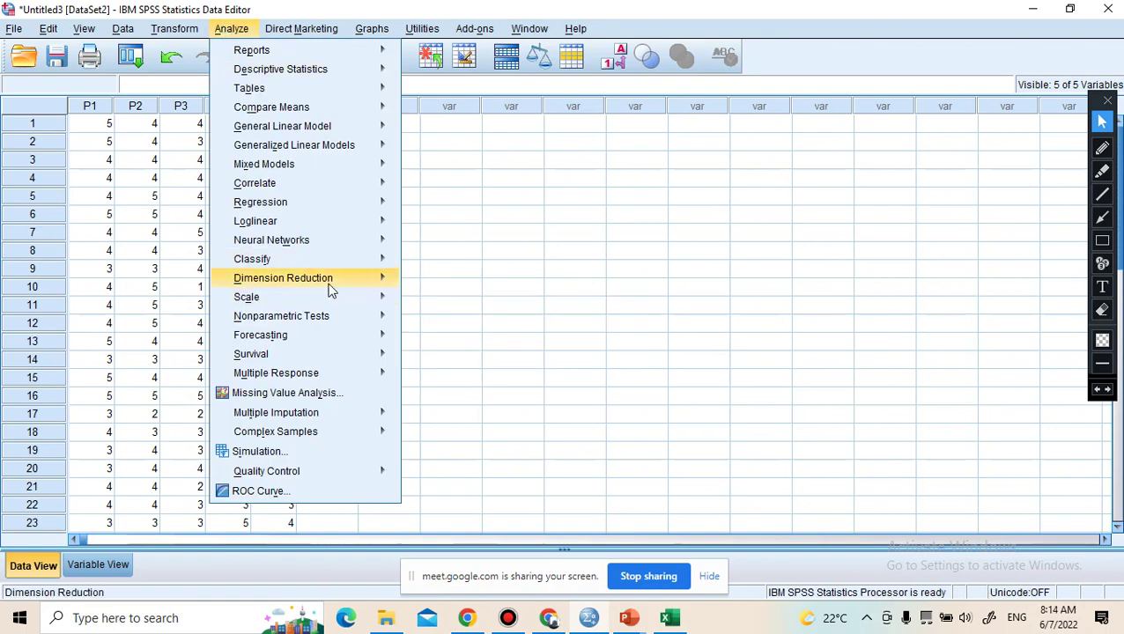
mouse_move(330, 285)
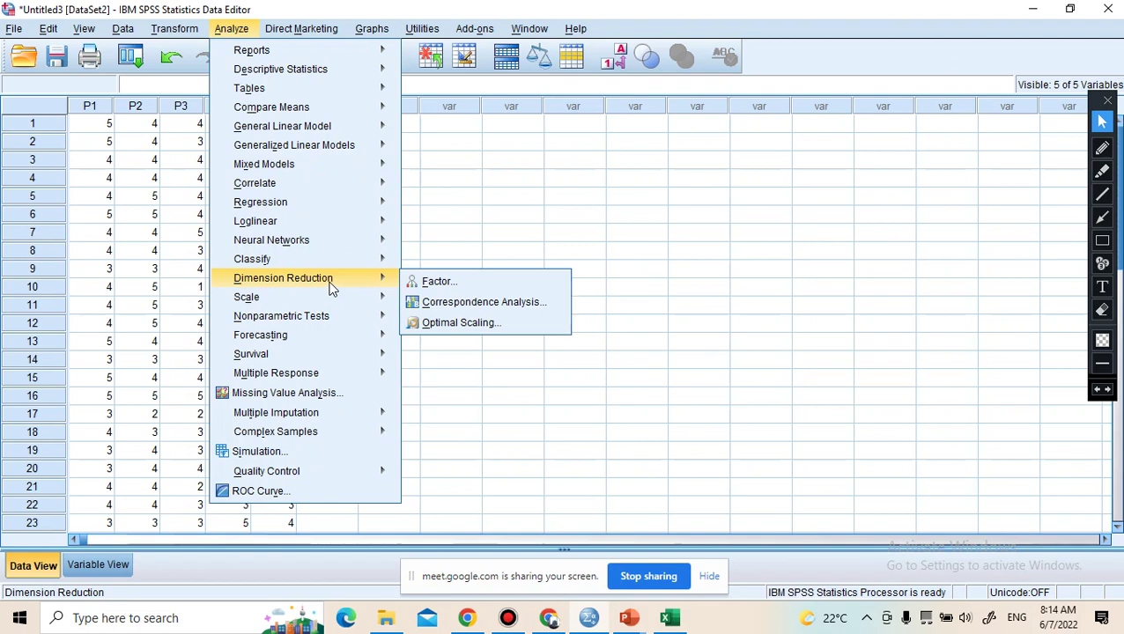
left_click(467, 290)
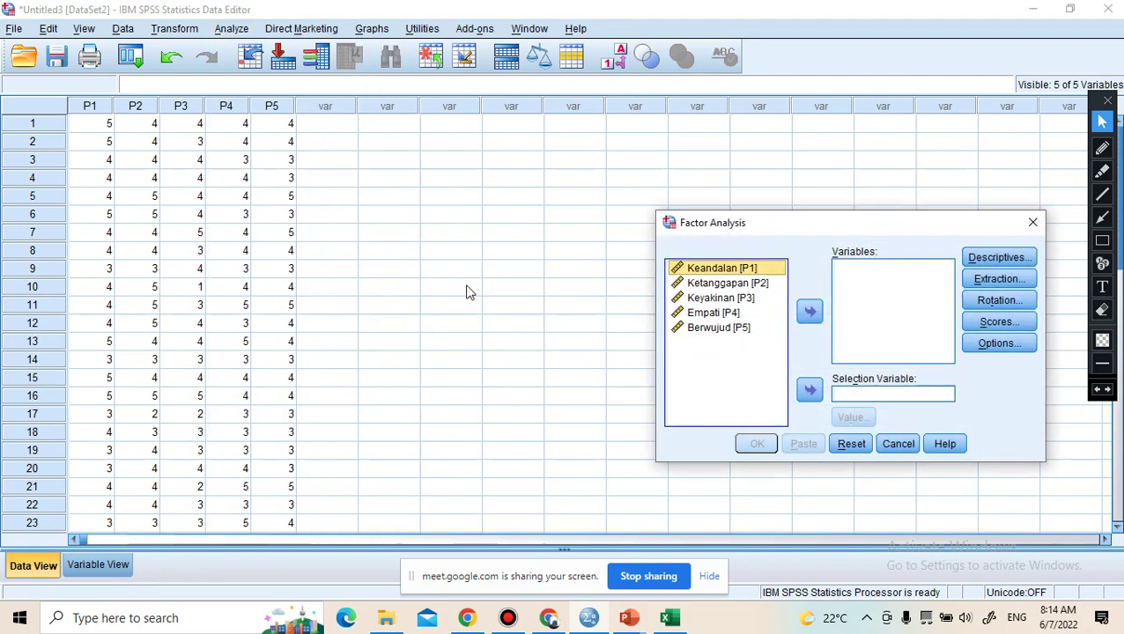
left_click_drag(795, 226, 556, 191)
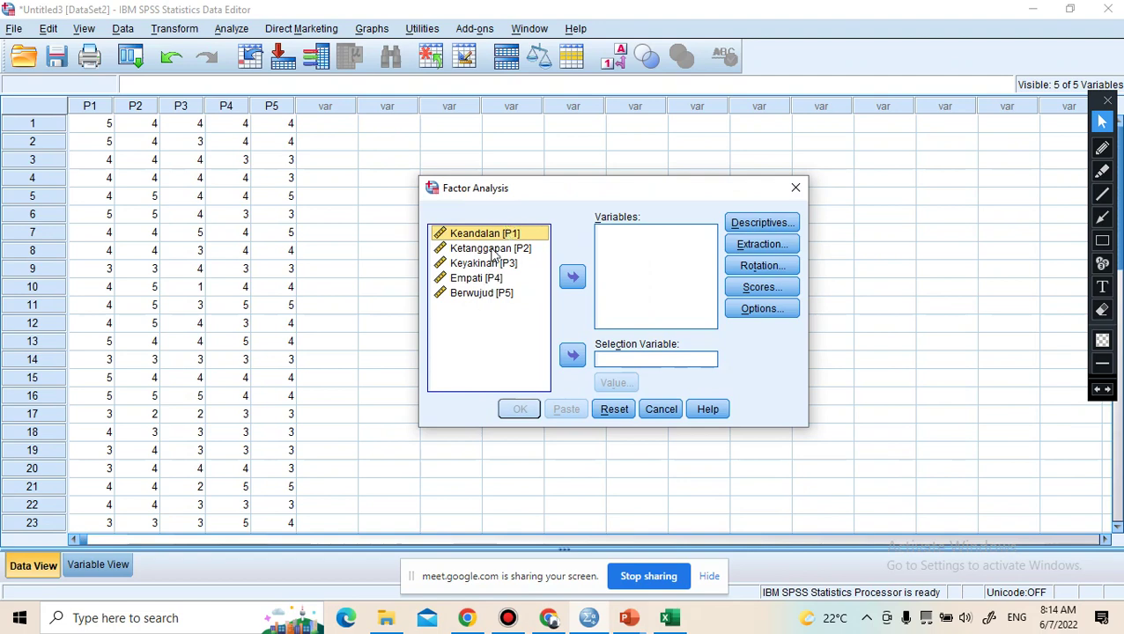
key("shift+Down")
key("shift+Down")
key("shift+Down")
key("shift+Down")
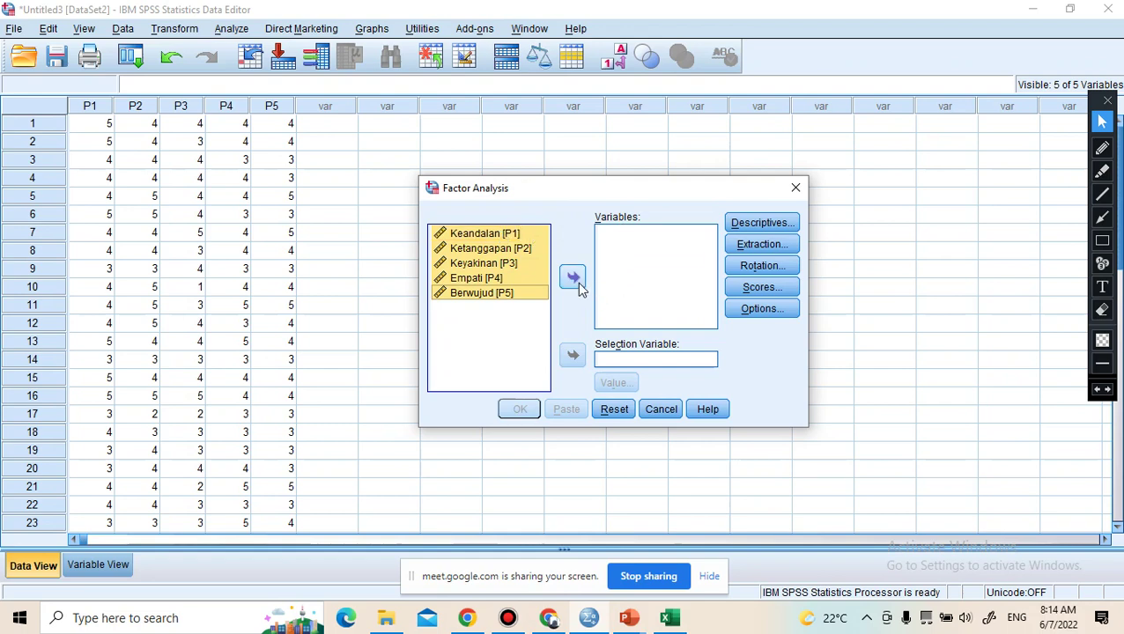
left_click(572, 279)
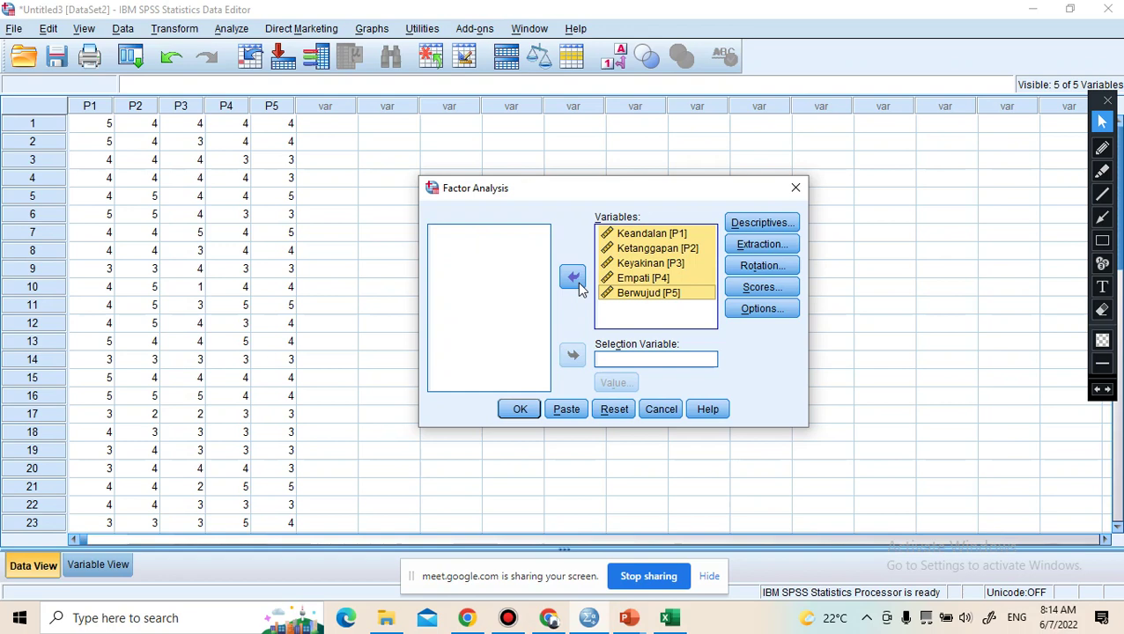
Step: Include the Anti-image matrix and KMO and Bartlett's test of sphericity in the factor analysis descriptives
left_click(761, 223)
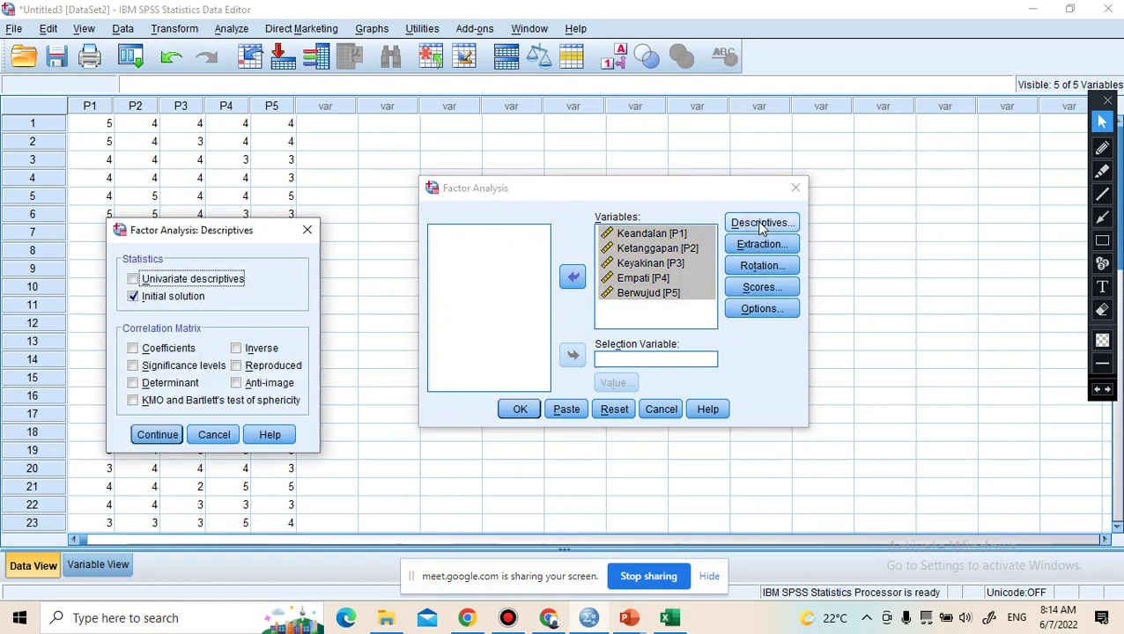
left_click_drag(264, 232, 333, 192)
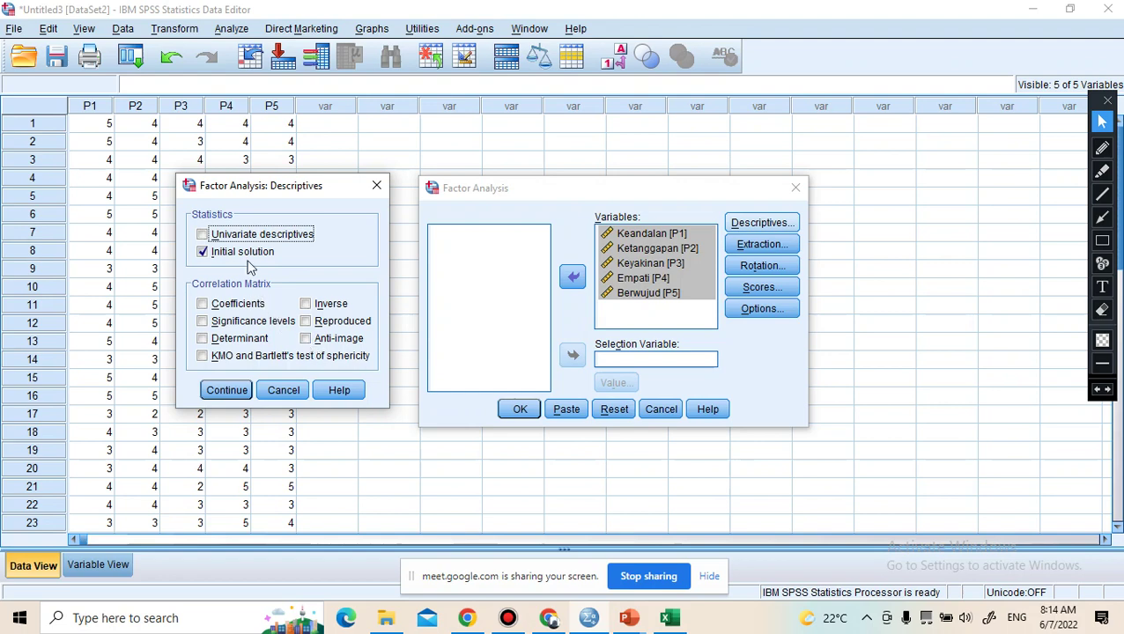
left_click(311, 340)
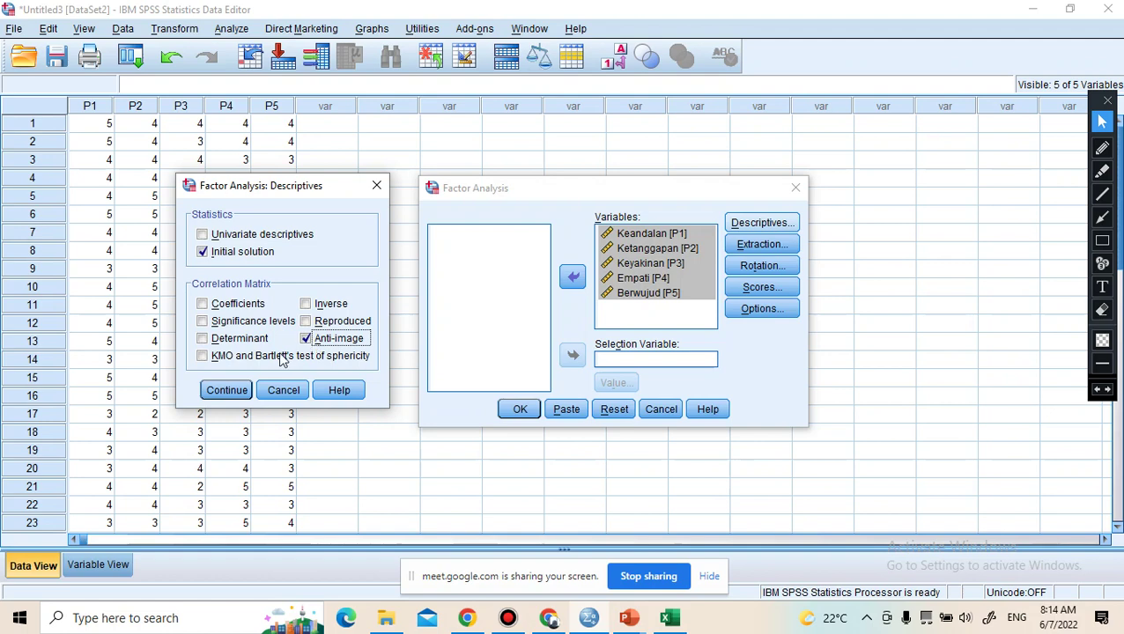
left_click(203, 357)
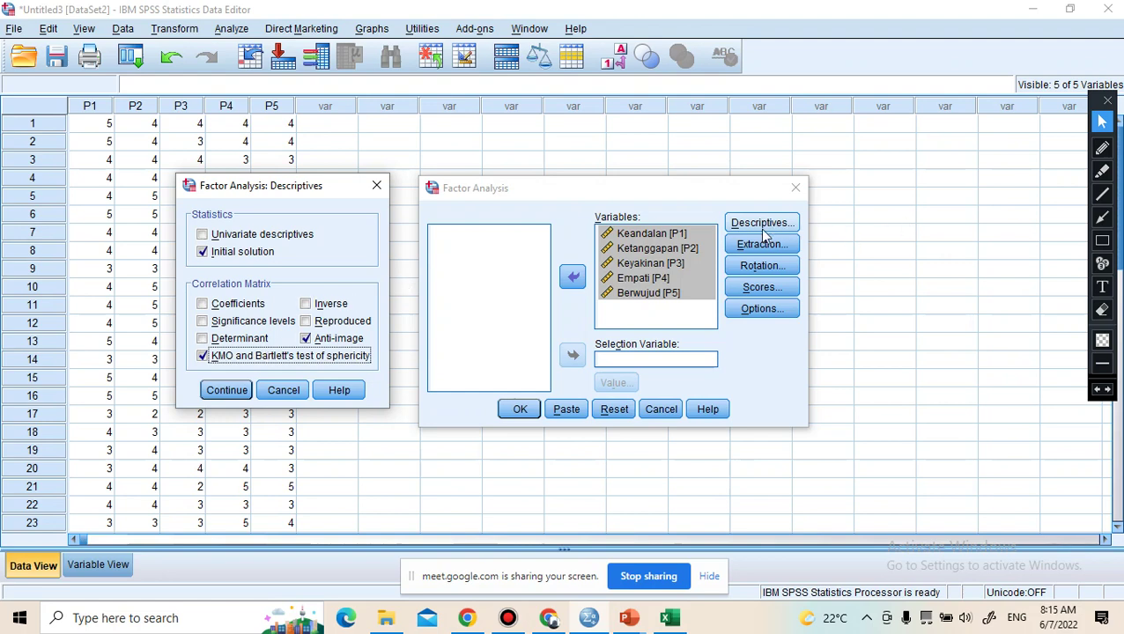
left_click(222, 391)
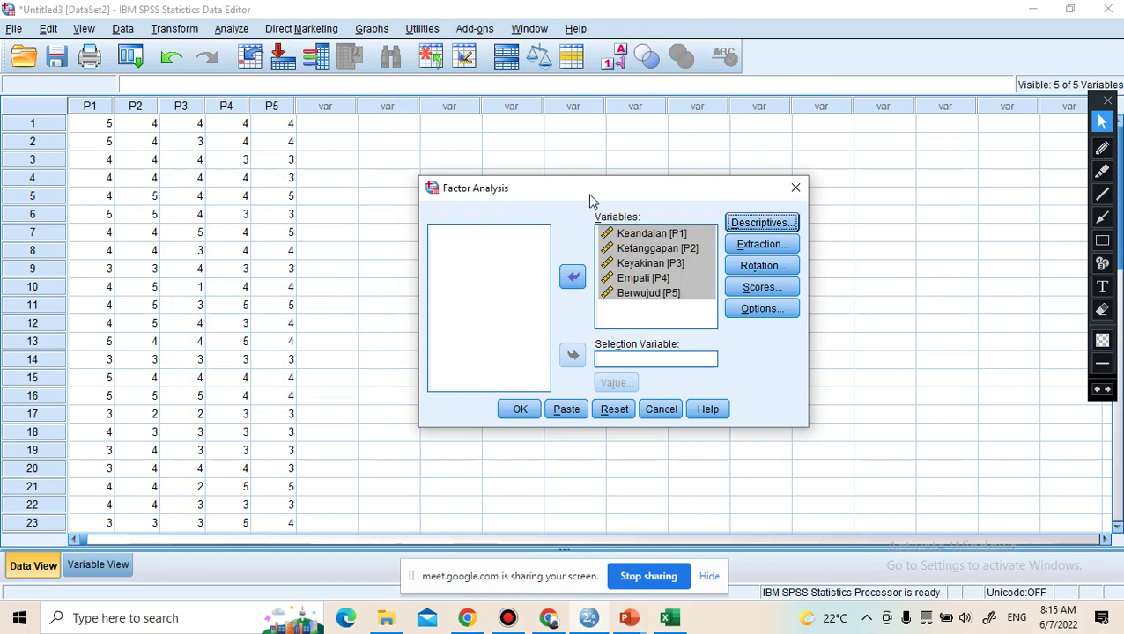
Step: Add a scree plot to the factor extraction output
left_click(759, 247)
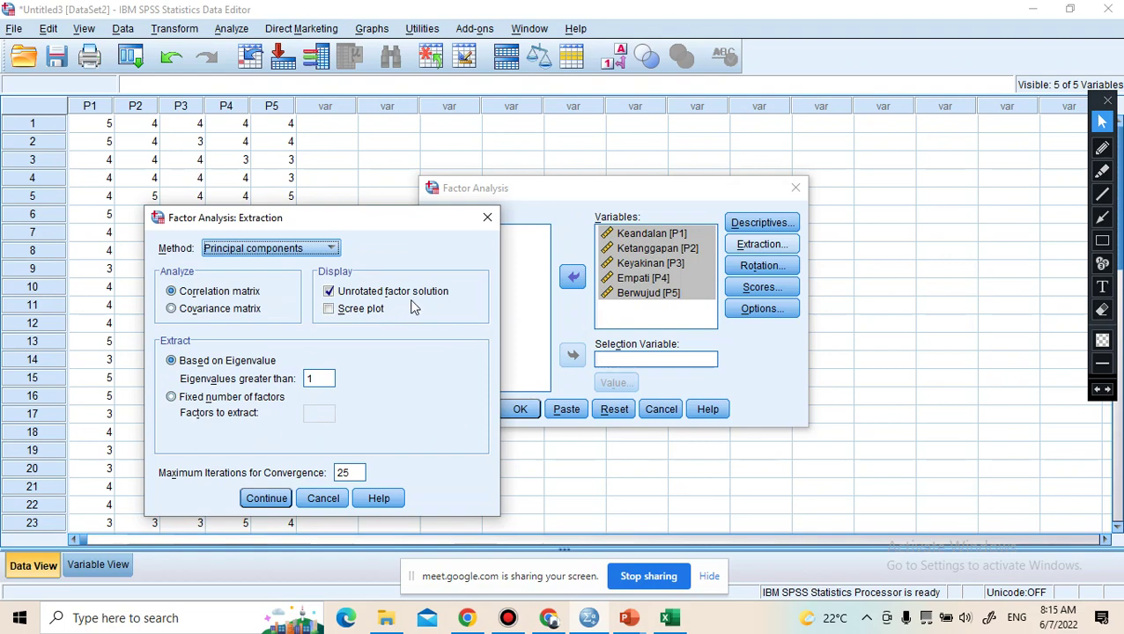
left_click(330, 309)
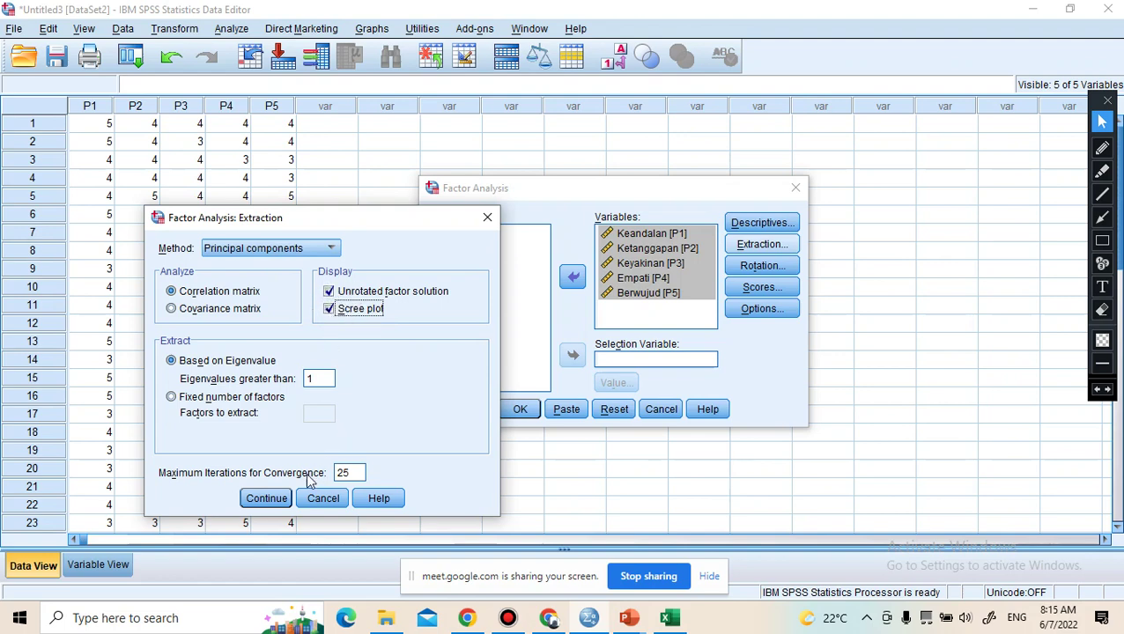
left_click(276, 500)
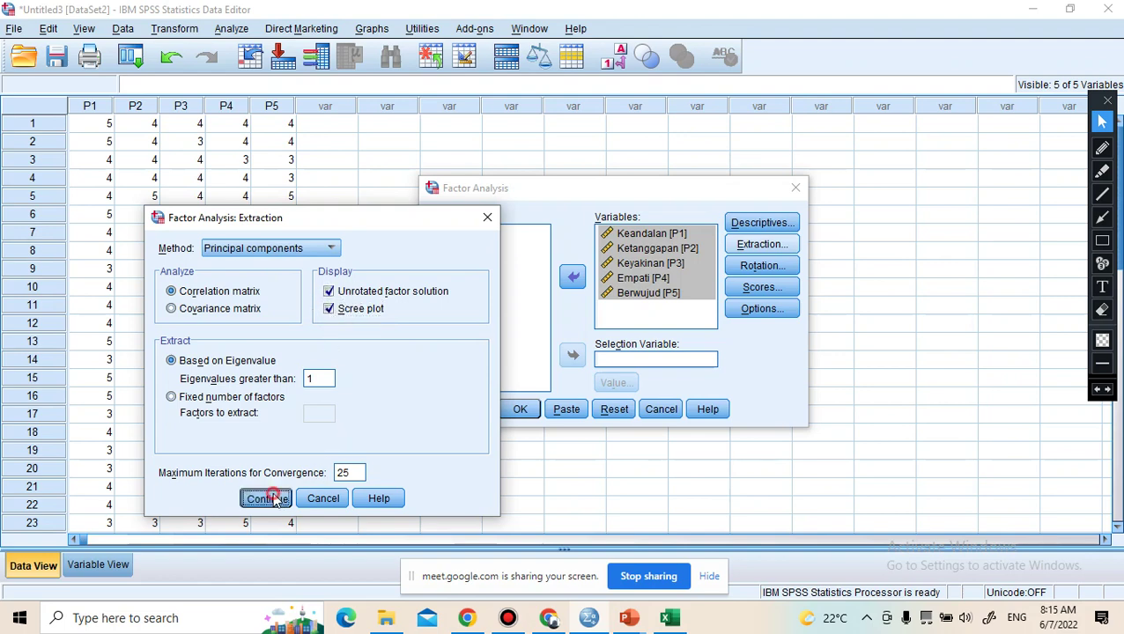
Step: Set the factor rotation method to Varimax
left_click(763, 266)
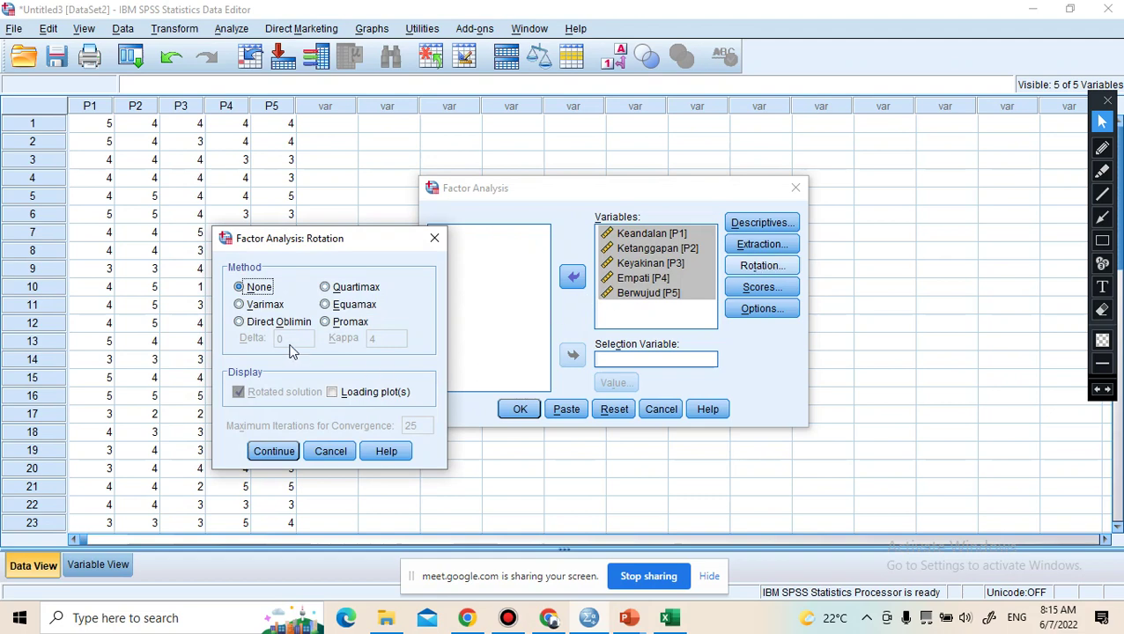
left_click(241, 305)
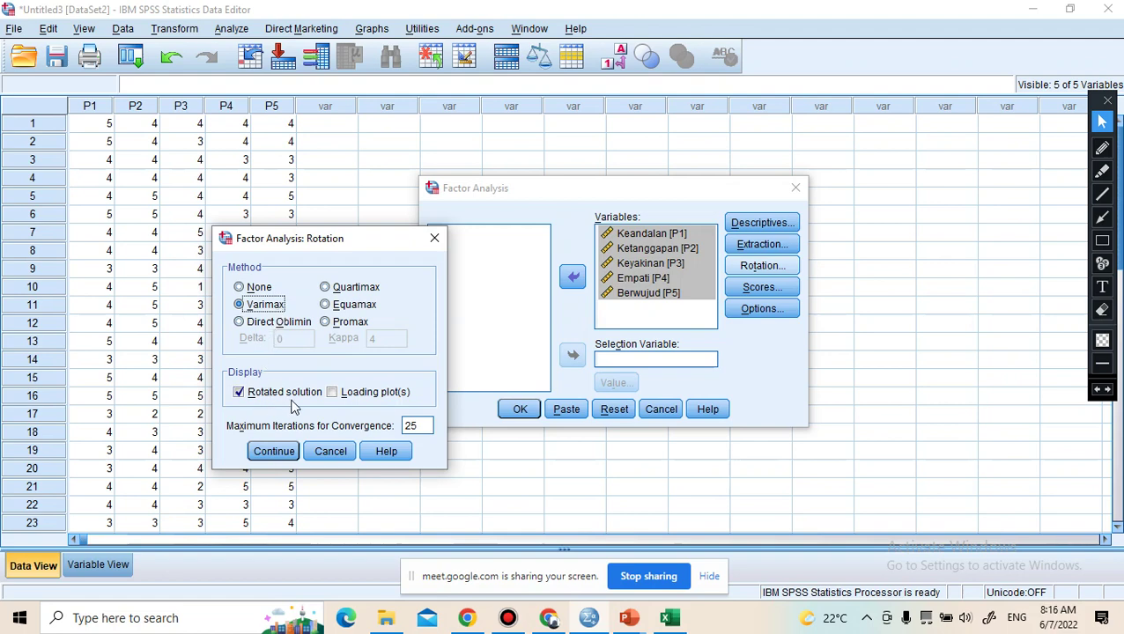
left_click(274, 451)
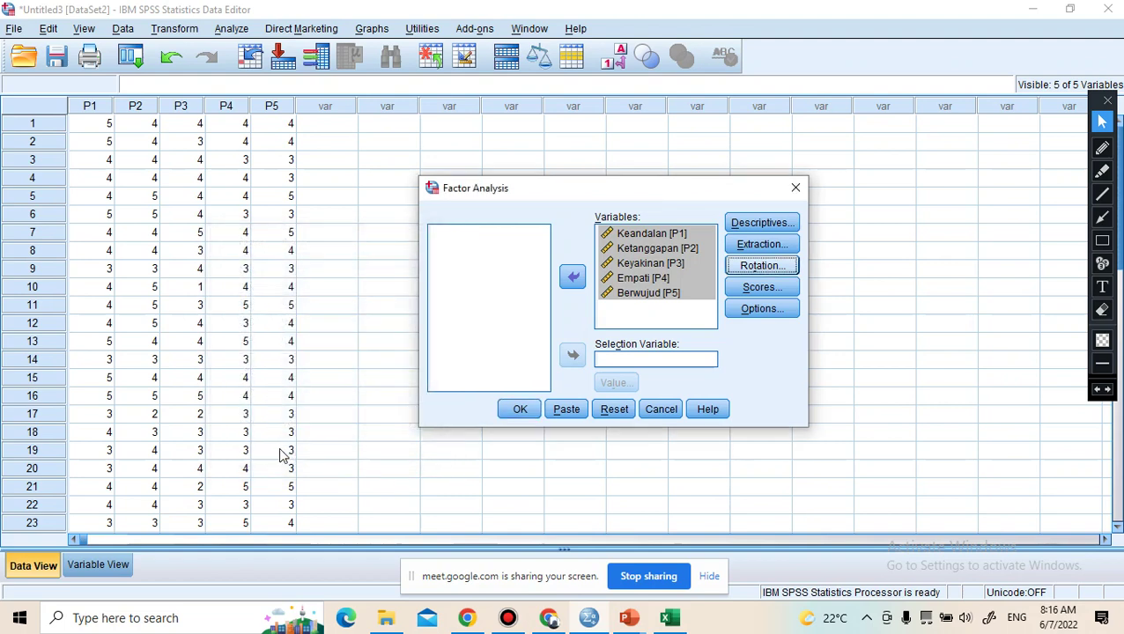
Step: Save the factor scores as variables with the Regression method and run the factor analysis
left_click(762, 287)
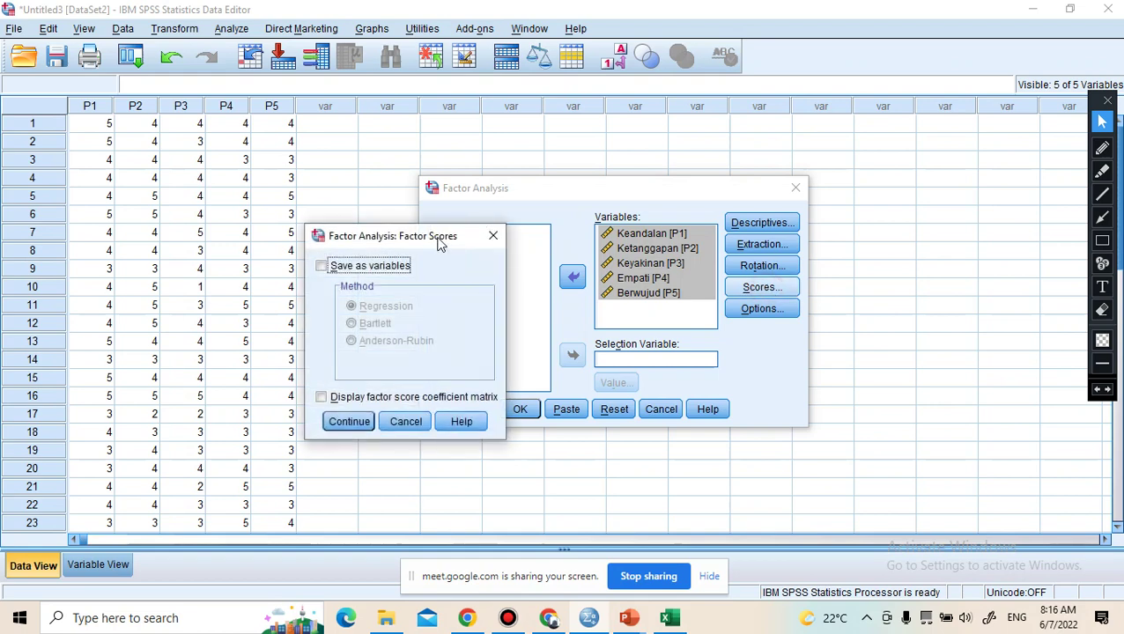
left_click(327, 268)
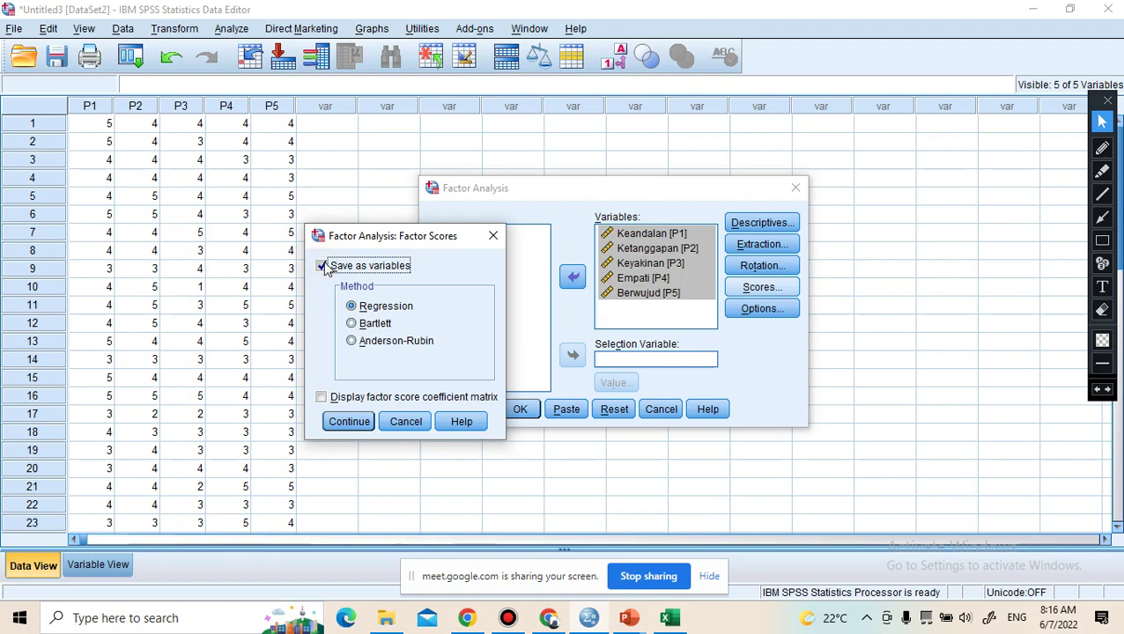
left_click(350, 422)
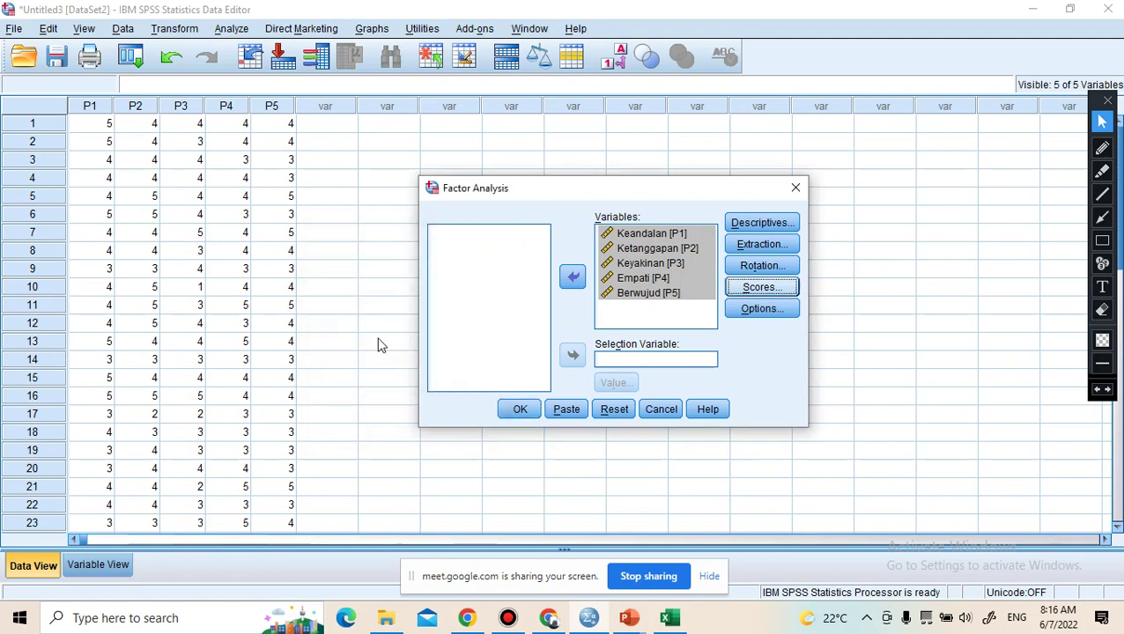
left_click(519, 412)
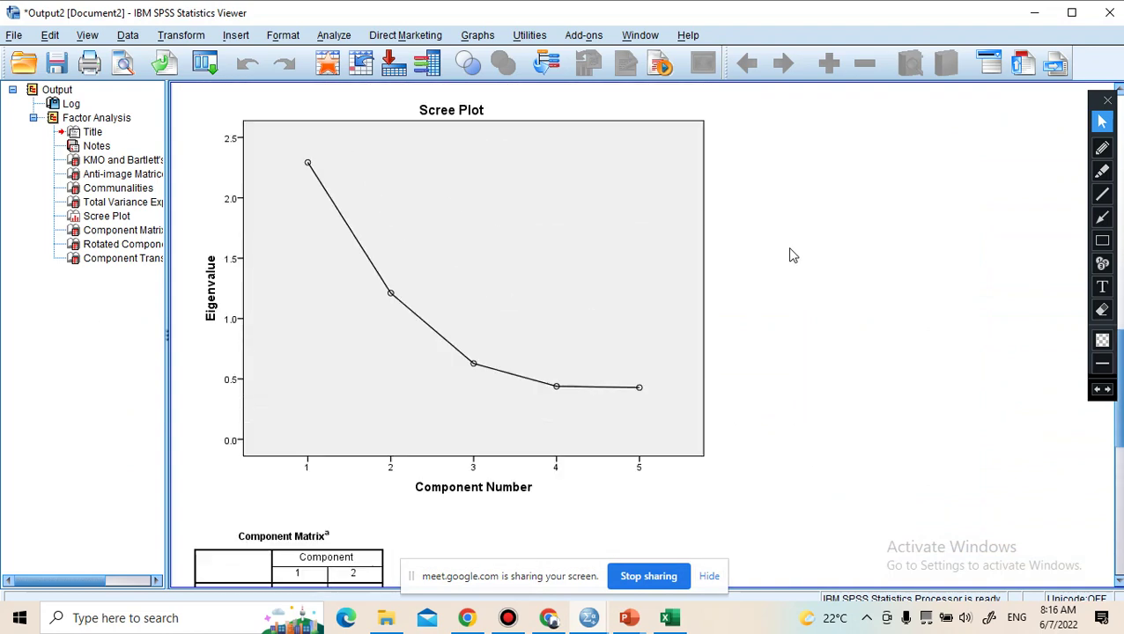
scroll(791, 249, "up", 15)
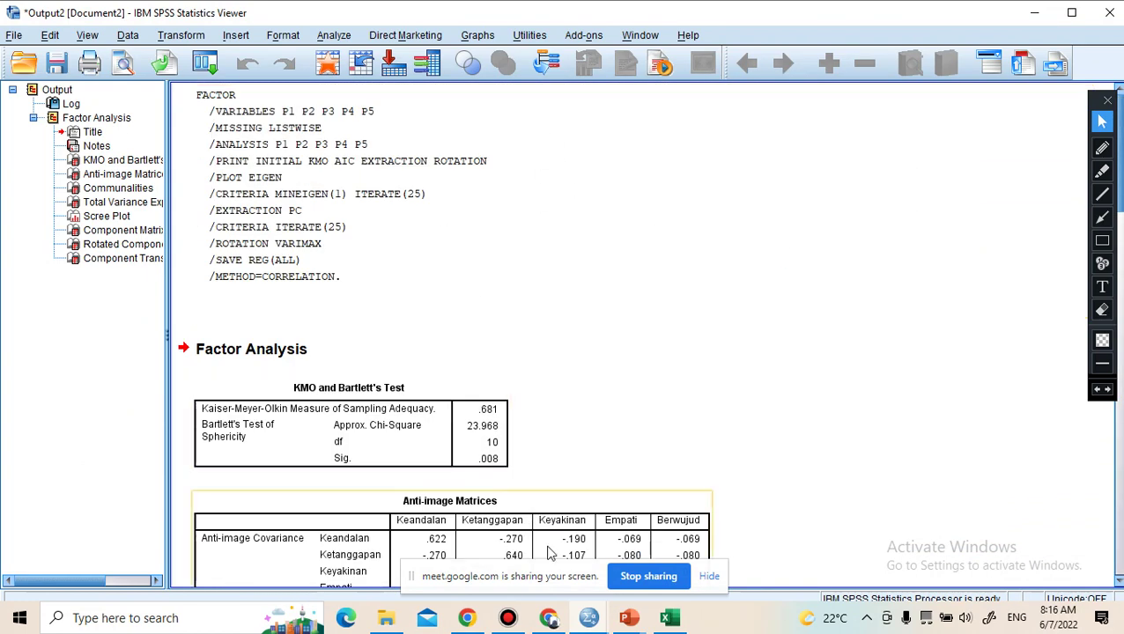
Step: Switch to the running PowerPoint slide show of the Pertemuan 14 - analisis faktor presentation
mouse_move(629, 622)
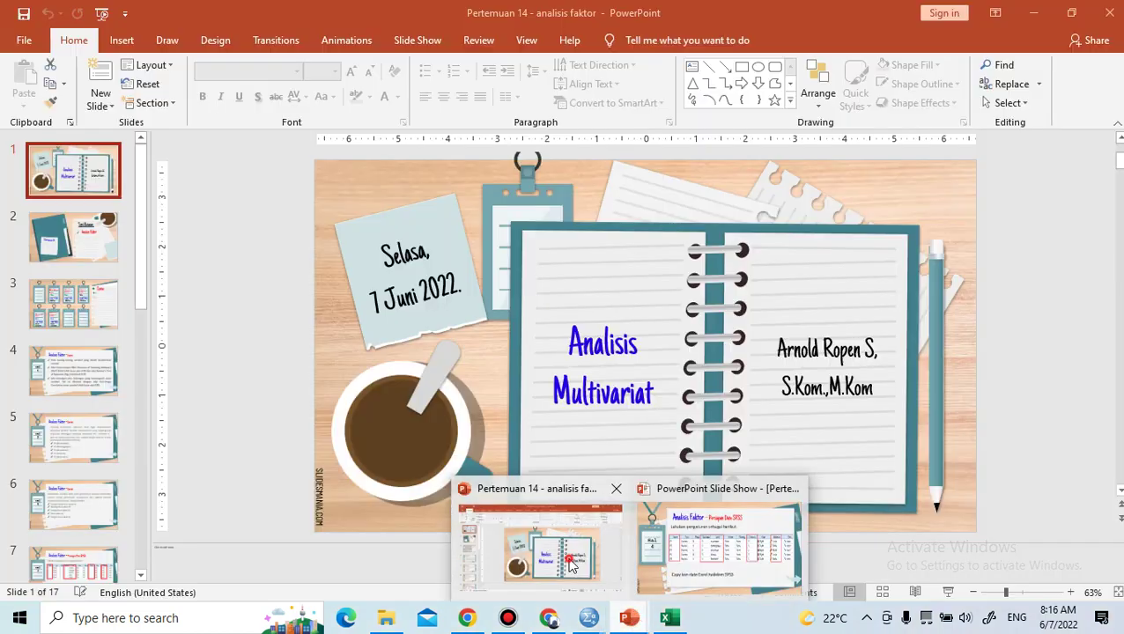
left_click(568, 564)
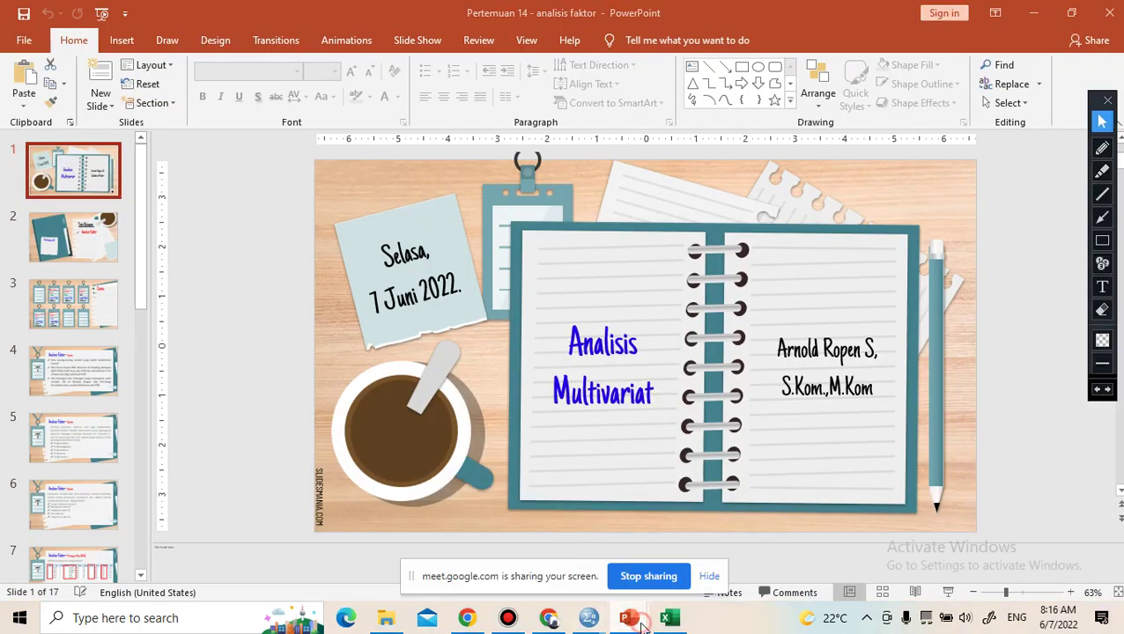
mouse_move(629, 619)
left_click(686, 583)
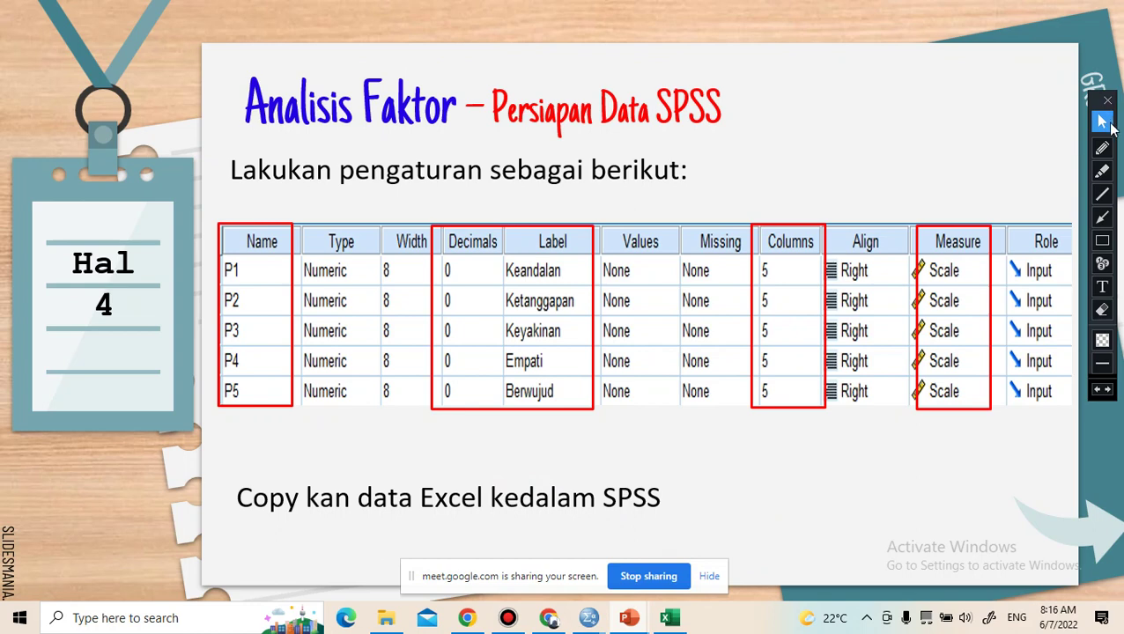